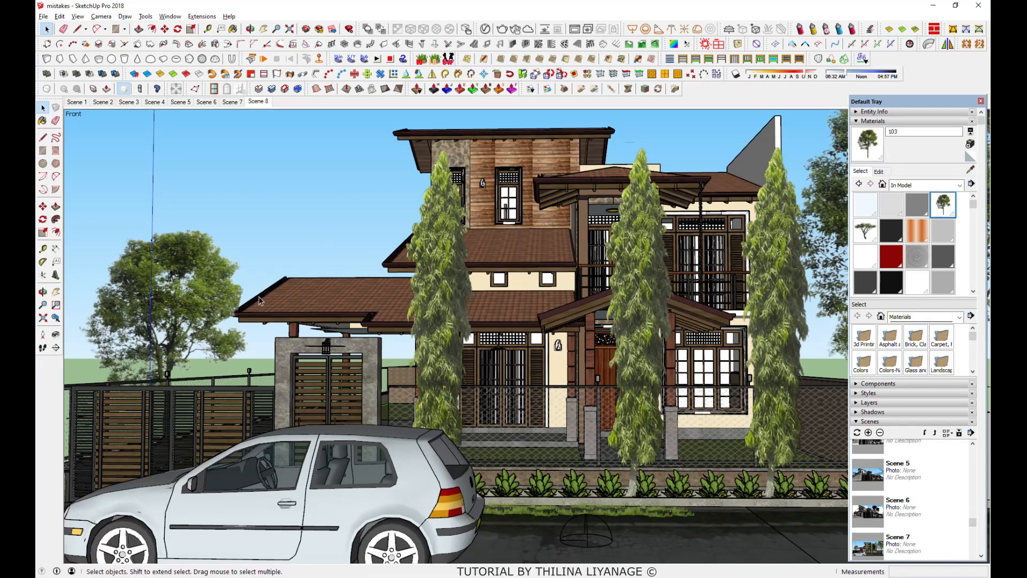
Look around the house model, return to Scene 8 and start a V-Ray render of the front view.
scroll(553, 450, "down", 6)
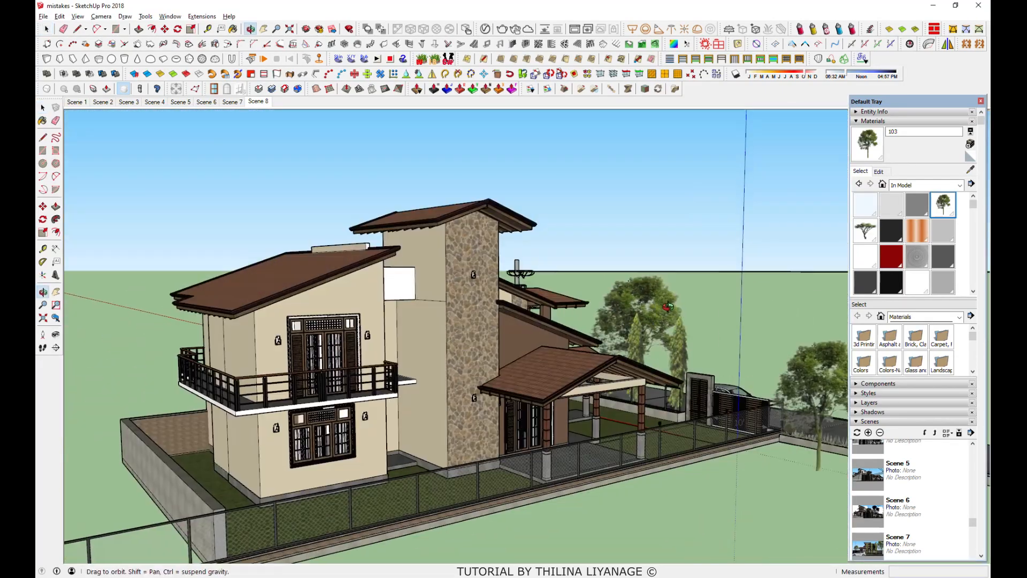
left_click(266, 101)
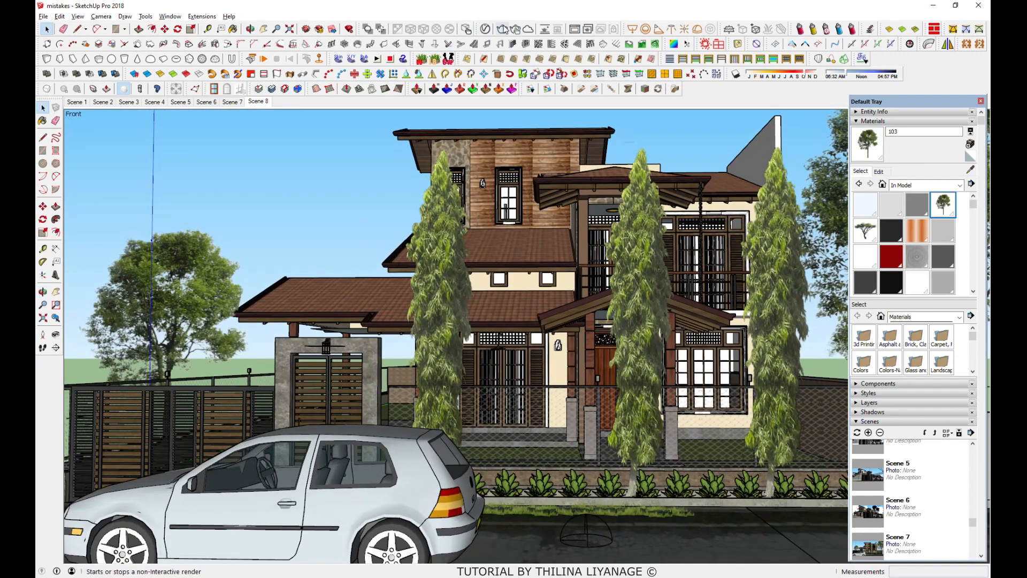
left_click(506, 29)
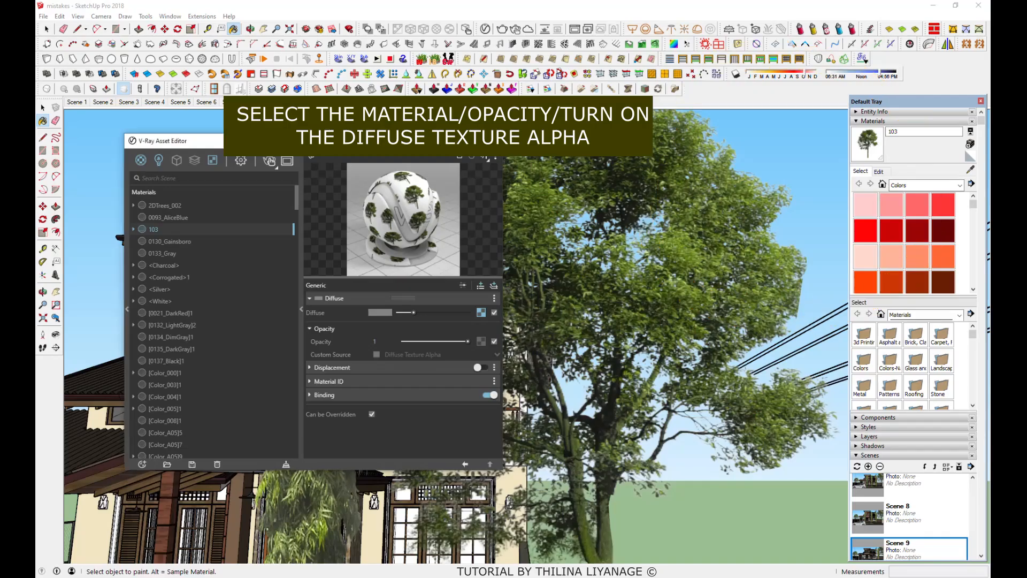
Sample the large tree's material 103 and enable Diffuse Texture Alpha as its custom opacity source in V-Ray.
left_click(971, 170)
left_click(681, 269)
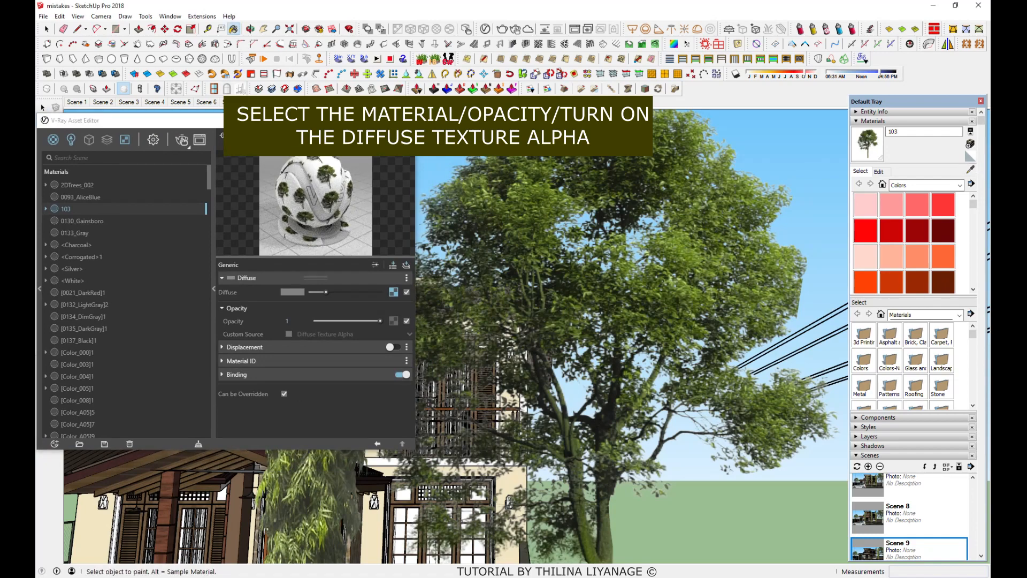
left_click(182, 140)
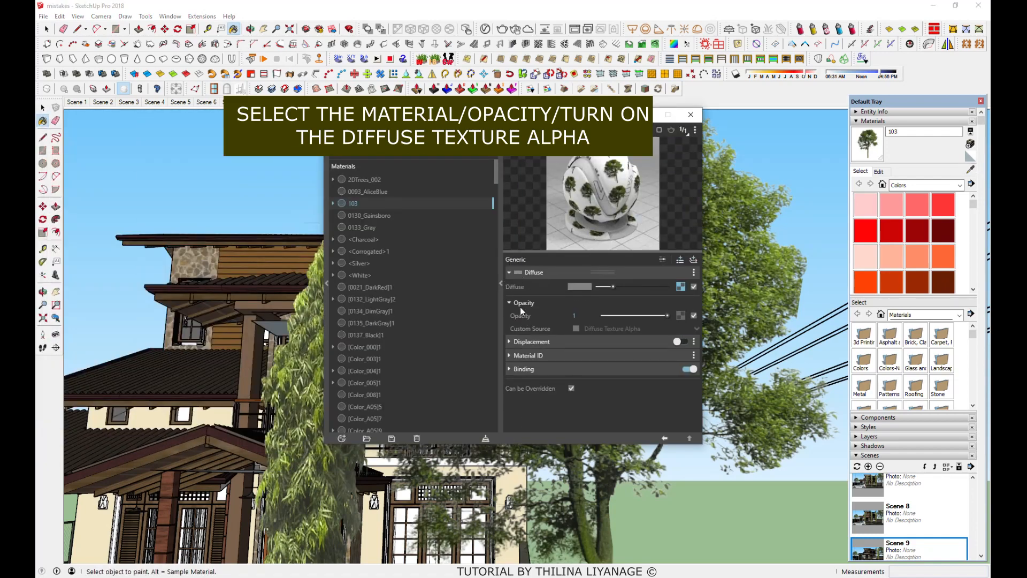
left_click(576, 329)
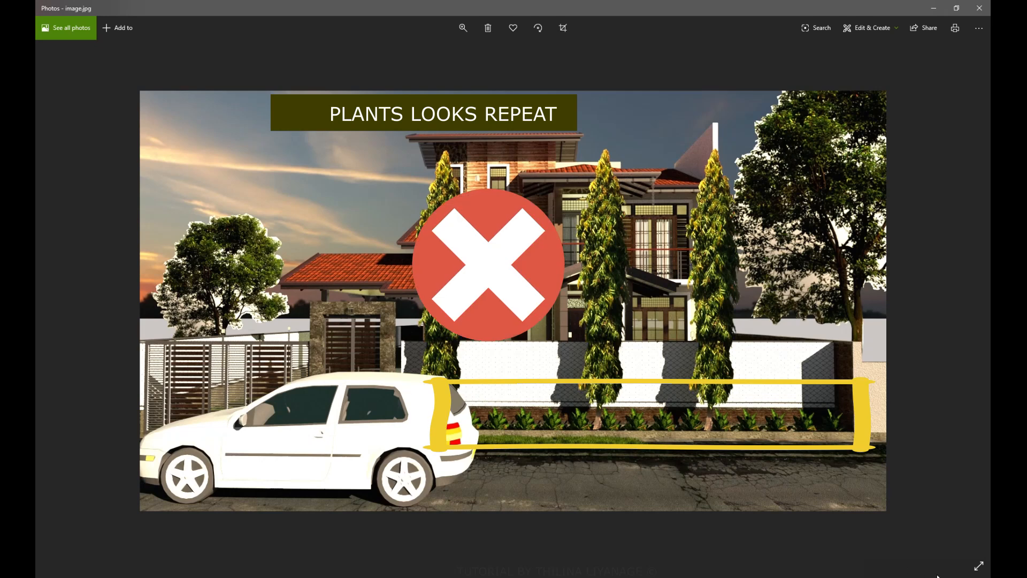
Switch to the SketchUp model and select the first small plants in the planter along the front fence.
left_click(415, 577)
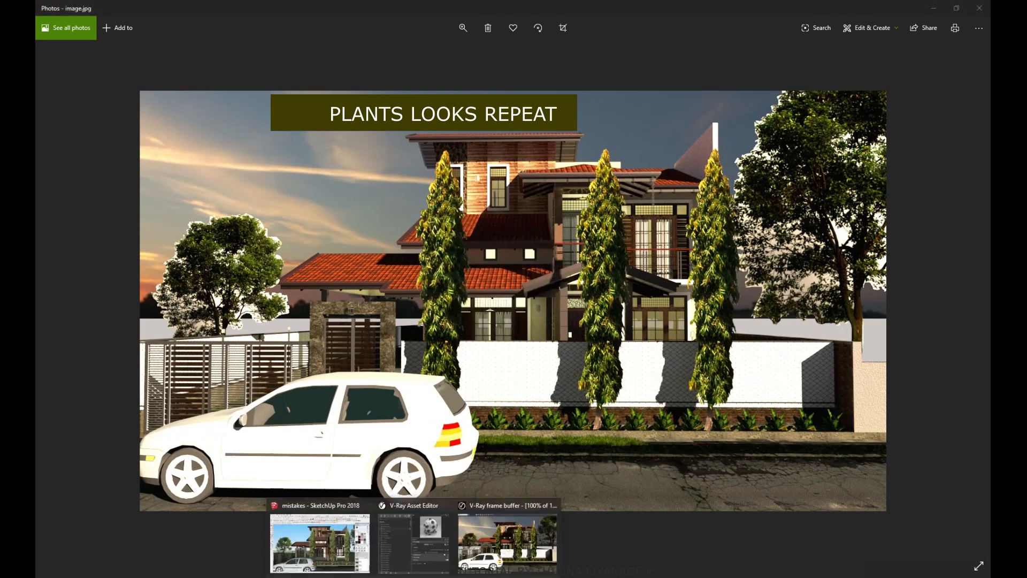
left_click(320, 542)
left_click(264, 29)
left_click_drag(652, 491, 560, 411)
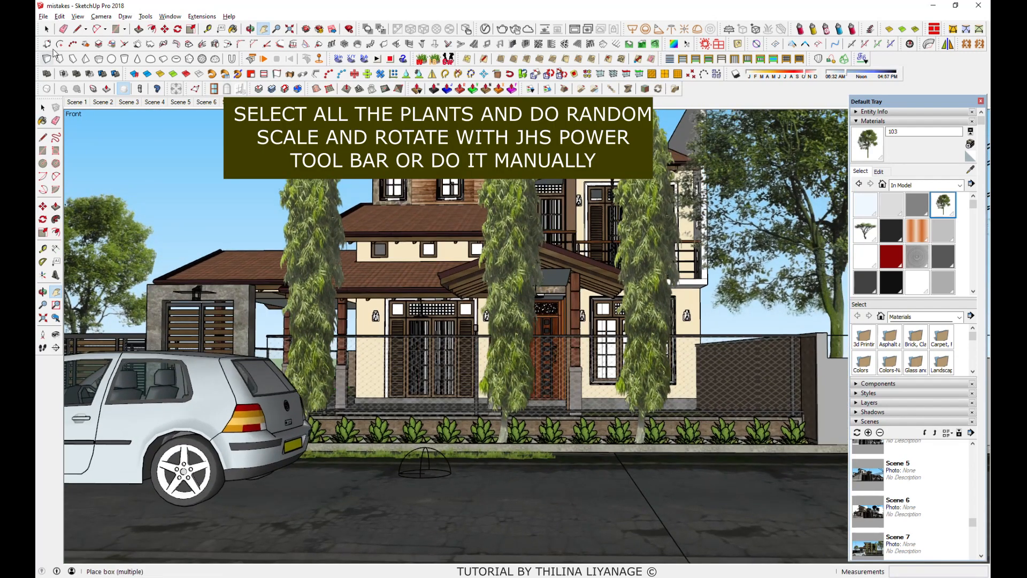
left_click(46, 29)
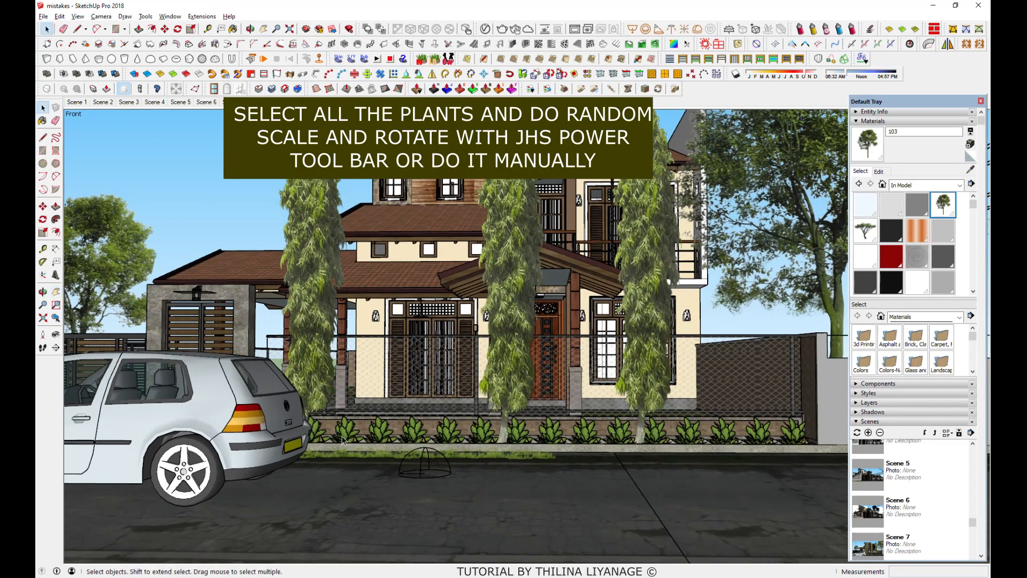
left_click(325, 441)
middle_click_drag(362, 437, 357, 505)
scroll(345, 436, "up", 4)
middle_click_drag(347, 460, 350, 538)
scroll(248, 448, "up", 3)
left_click(248, 447)
scroll(246, 448, "up", 3)
left_click(395, 441, "shift")
middle_click_drag(395, 441, 321, 514)
scroll(321, 321, "up", 3)
left_click(326, 305, "shift")
middle_click_drag(326, 343, 385, 257)
scroll(339, 359, "down", 2)
middle_click_drag(299, 369, 396, 391)
left_click(340, 358)
left_click(319, 465)
middle_click_drag(321, 463, 156, 449)
left_click(419, 272, "shift")
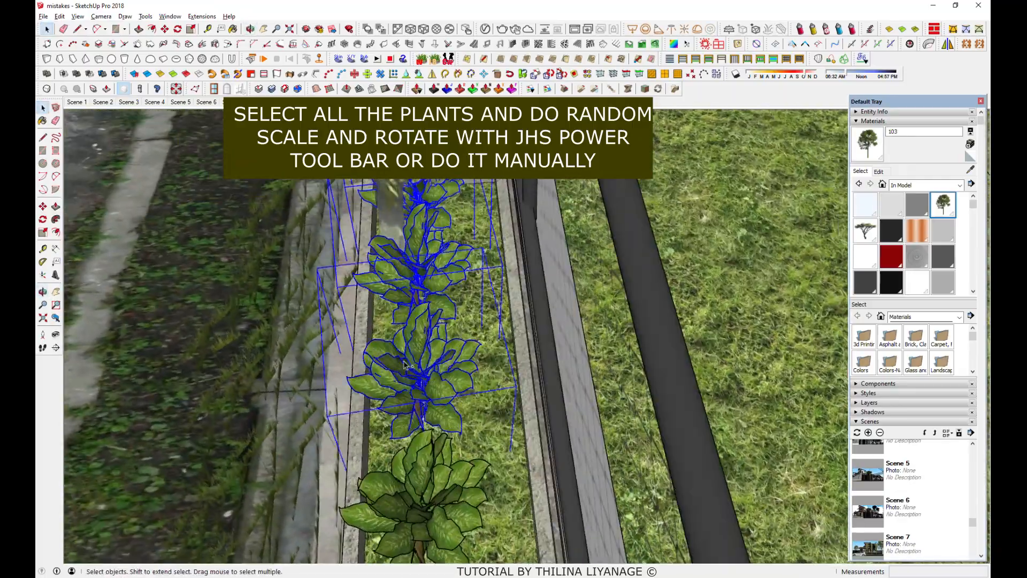
Extend the selection along the planter row to the plants in its middle section.
left_click(419, 348, "shift")
middle_click_drag(419, 349, 578, 268)
left_click(427, 354, "shift")
left_click(489, 357, "shift")
left_click(554, 361, "shift")
left_click(618, 366, "shift")
middle_click_drag(618, 366, 428, 354)
left_click(485, 356, "shift")
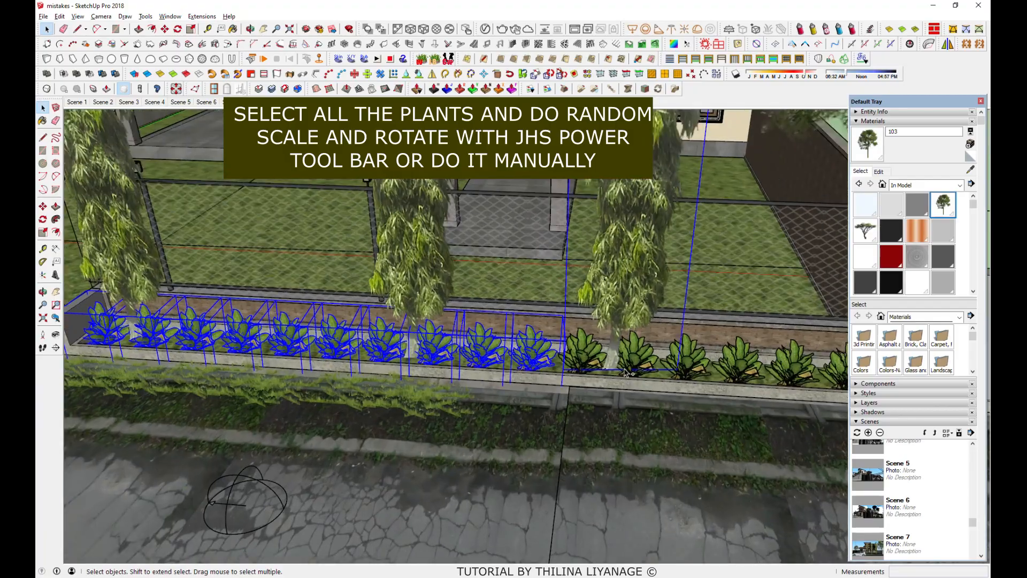
Add the remaining planter plants to the selection and apply random scale and rotation to all of them.
left_click(688, 364, "shift")
scroll(688, 364, "down", 1)
left_click(712, 369, "shift")
middle_click_drag(712, 375, 642, 380)
left_click(761, 382, "shift")
middle_click_drag(513, 369, 214, 429)
left_click(519, 323, "shift")
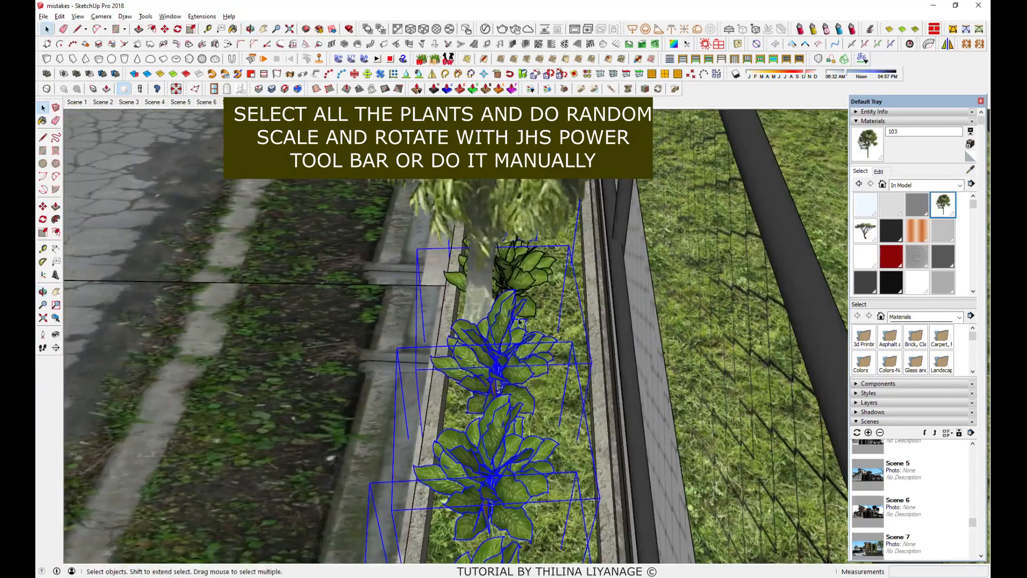
middle_click_drag(549, 277, 546, 382)
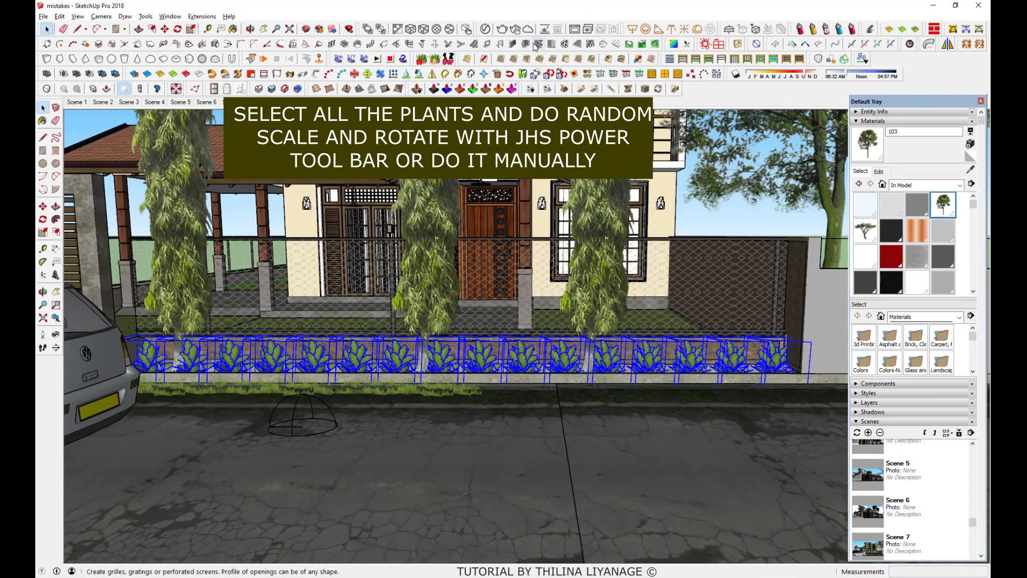
left_click(559, 74)
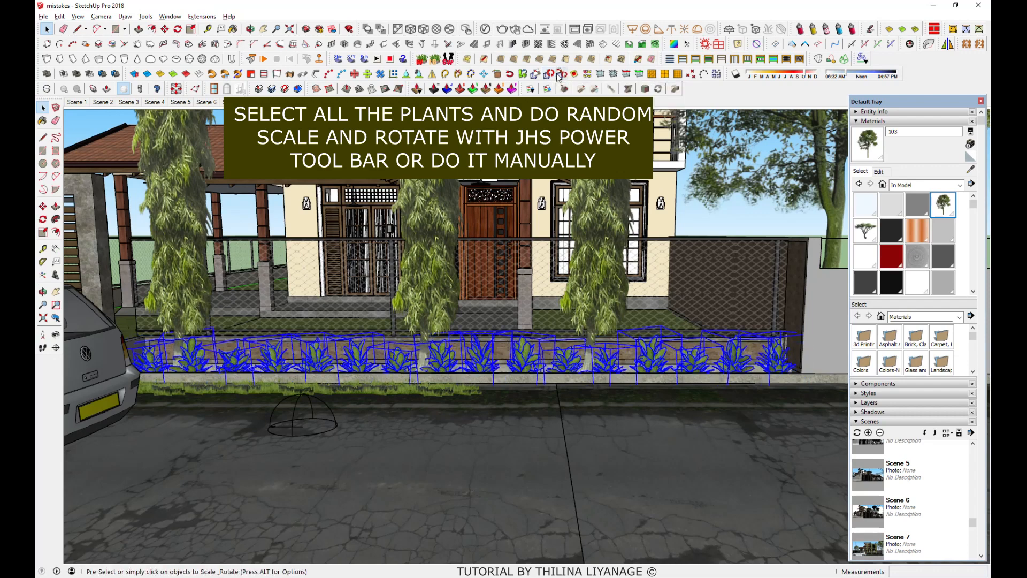
left_click(694, 216)
Check the varied plants from the street, return to Scene 8 and render the view in V-Ray.
key("o")
left_click_drag(589, 308, 586, 272)
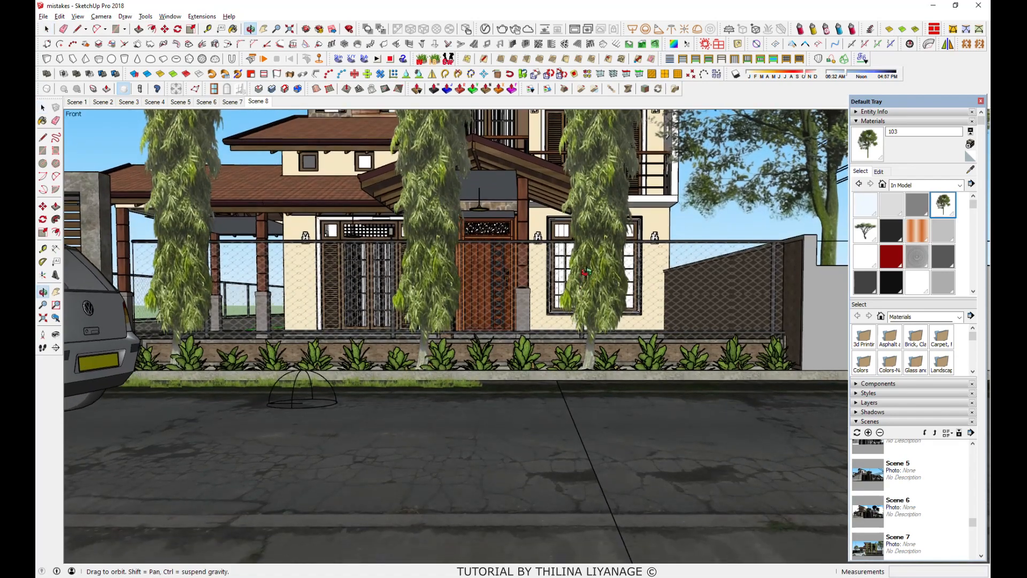
key("space")
left_click(258, 102)
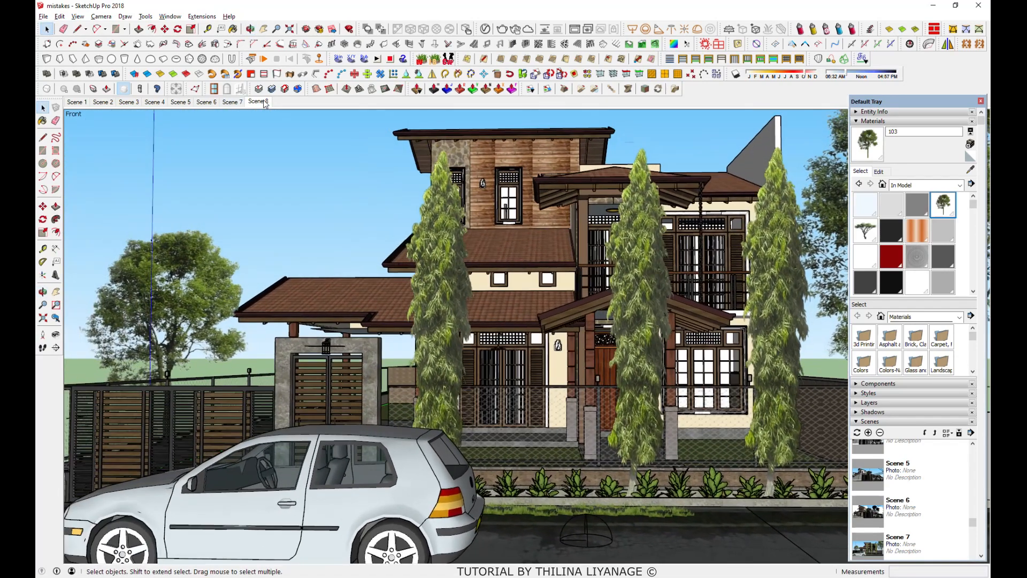
left_click(503, 30)
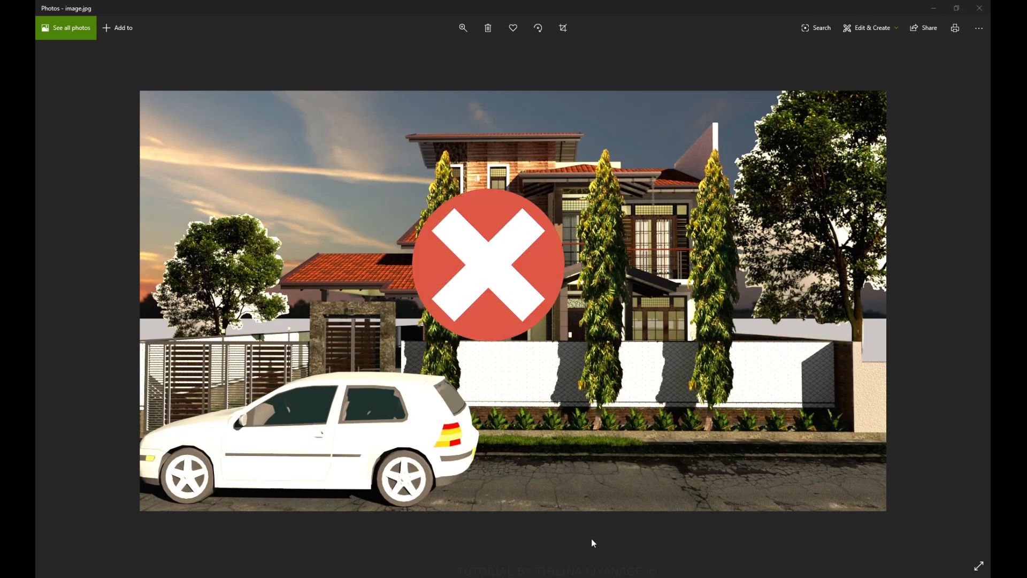
Back in SketchUp, sample the fence mesh Material37, enable Diffuse Texture Alpha as its custom opacity source and render the scene.
mouse_move(491, 571)
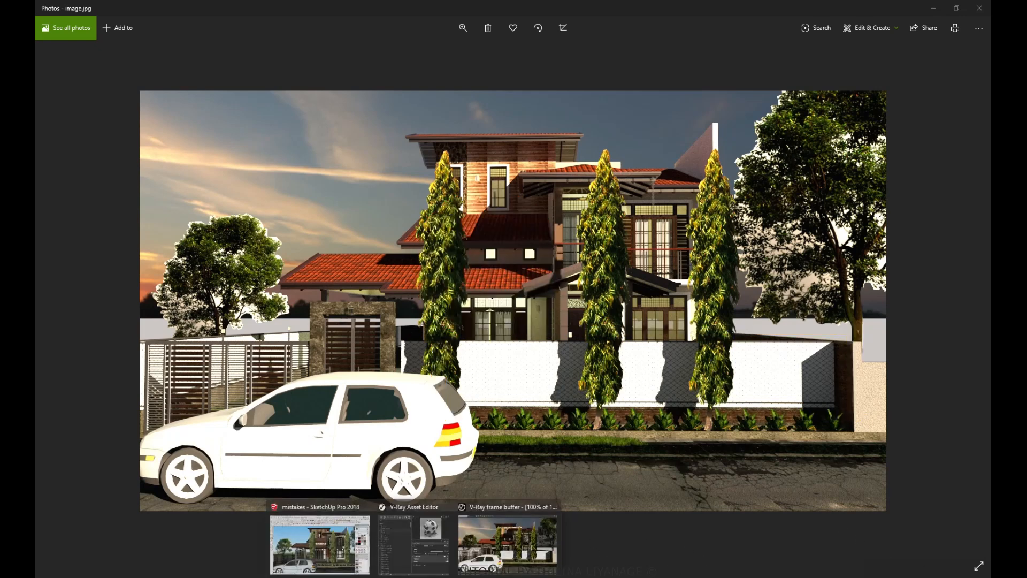
mouse_move(507, 551)
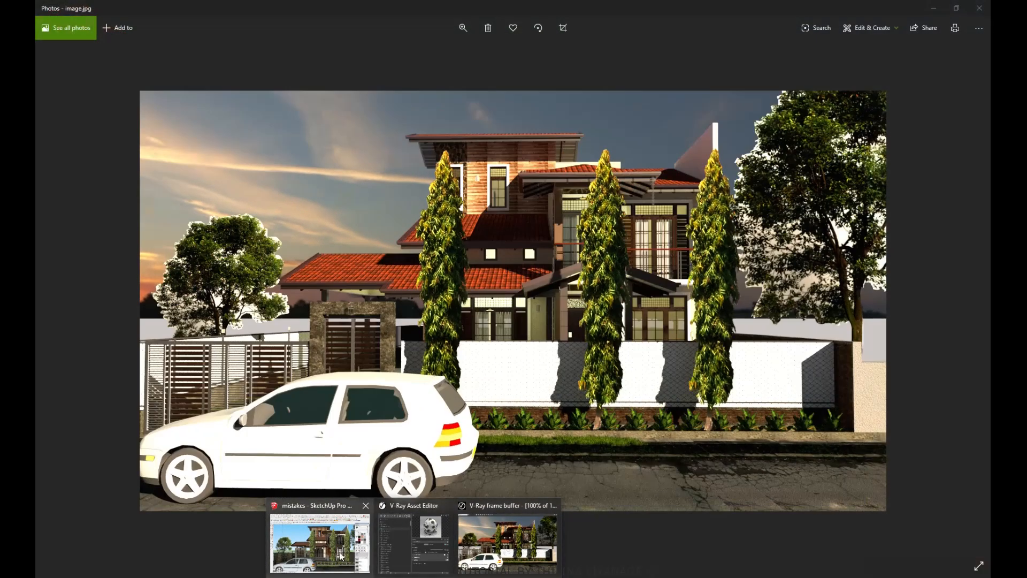
left_click(338, 555)
left_click(808, 41)
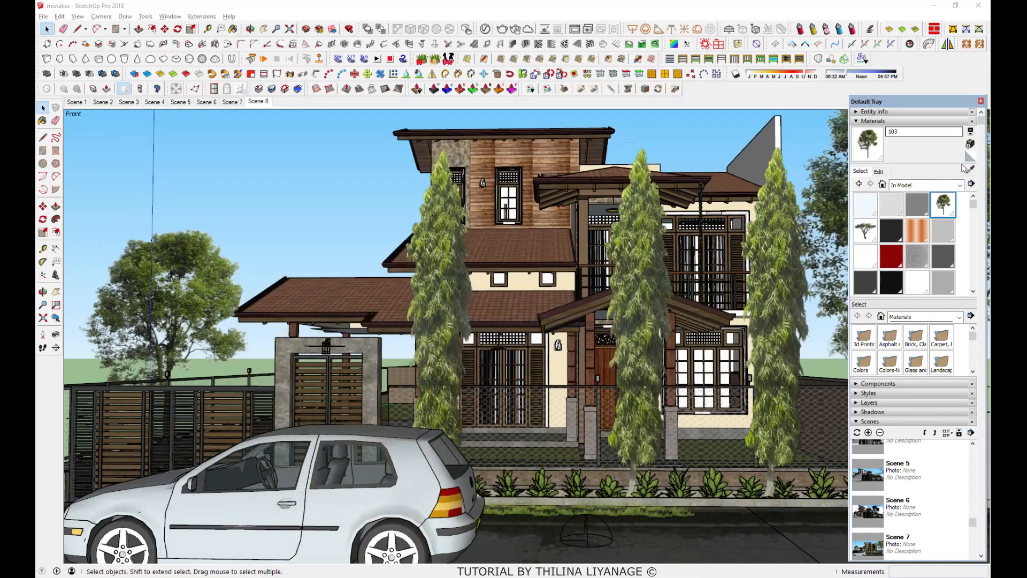
key("b")
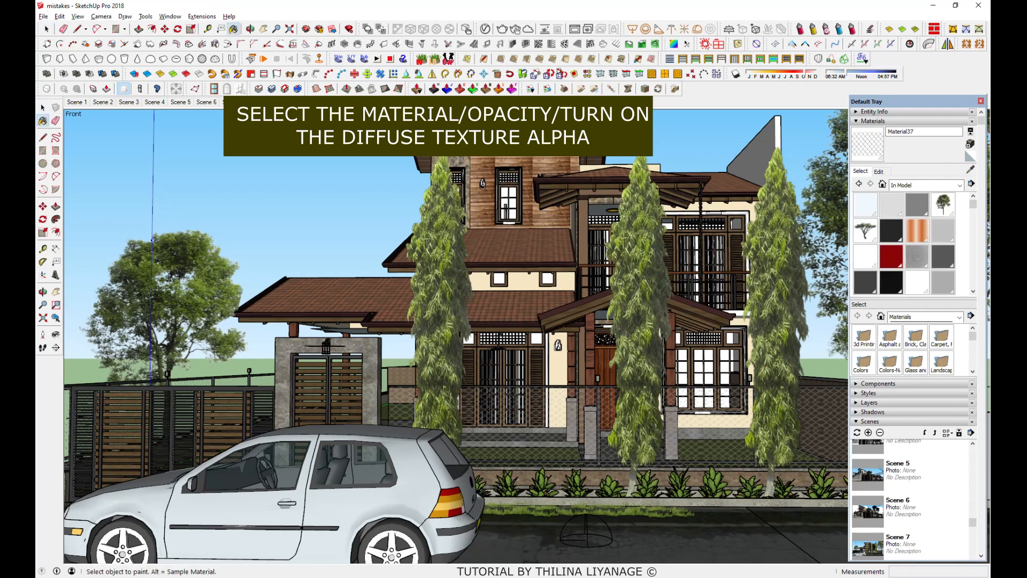
left_click(485, 30)
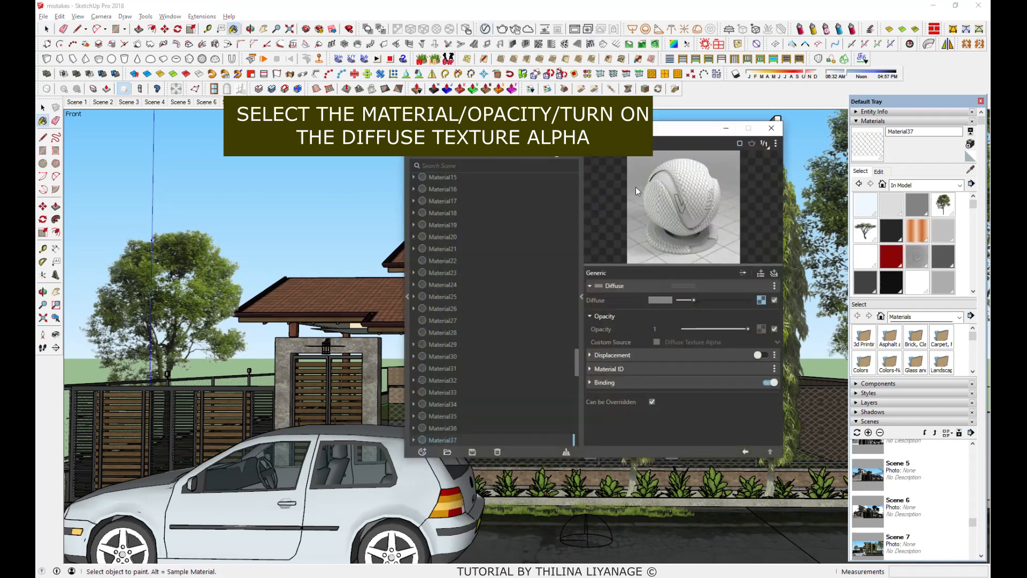
left_click(656, 341)
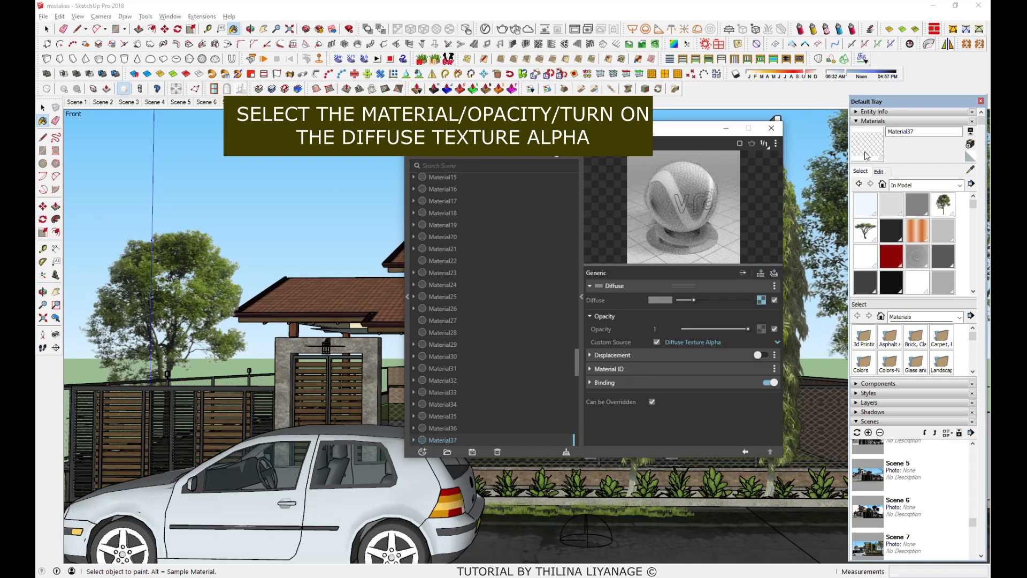
left_click(503, 30)
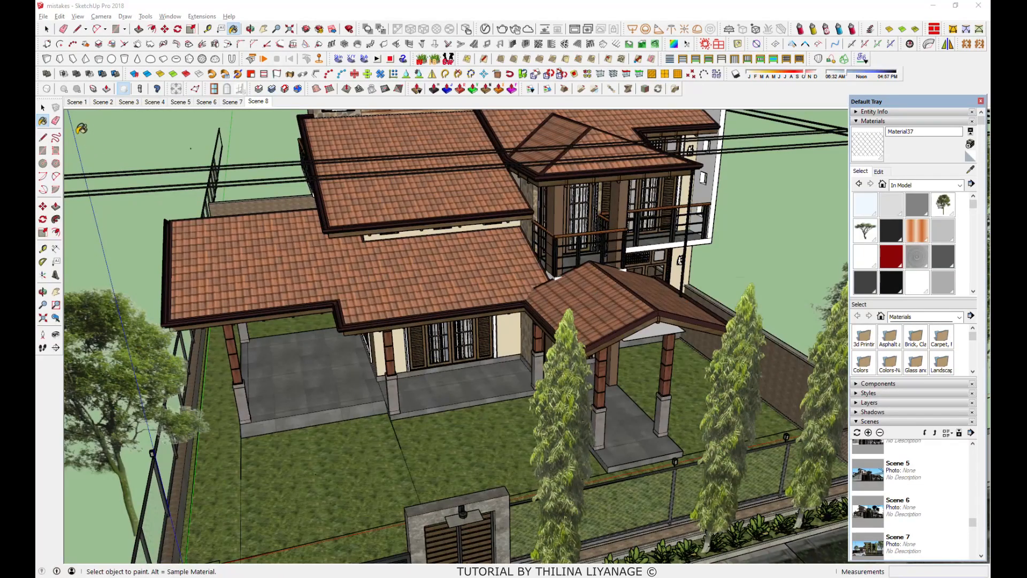
Create a metal deck with profile type 2 on the lower tiled roof surface, running its ribs down the slope.
left_click(43, 108)
scroll(205, 206, "up", 5)
left_click(292, 332)
scroll(334, 306, "down", 3)
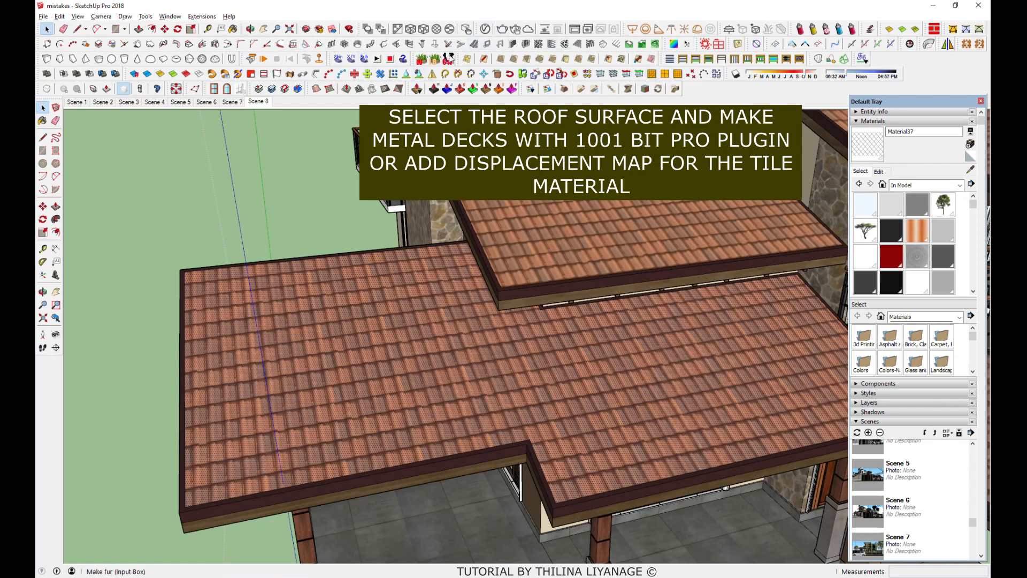
left_click(617, 45)
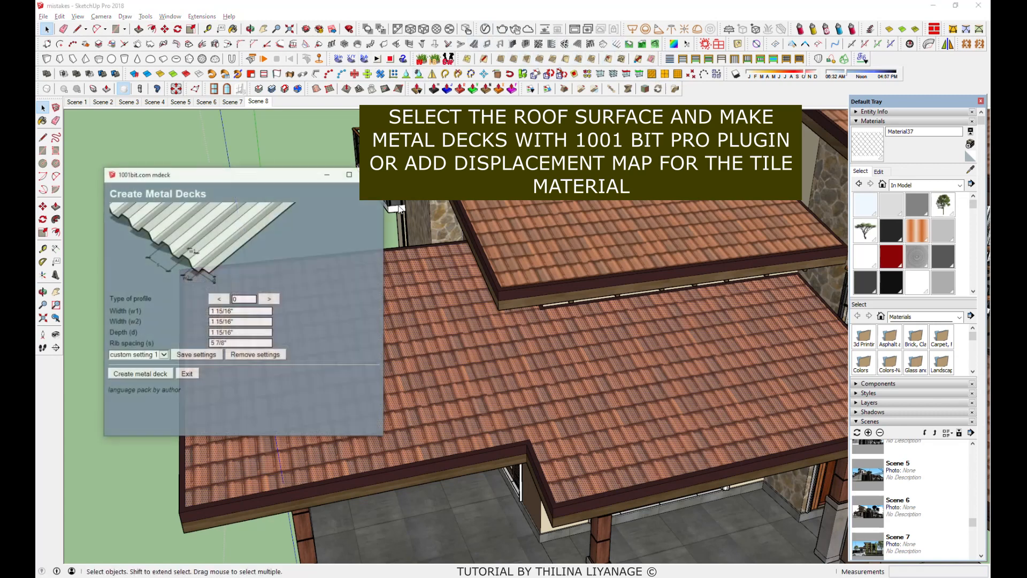
left_click(270, 298)
left_click(271, 298)
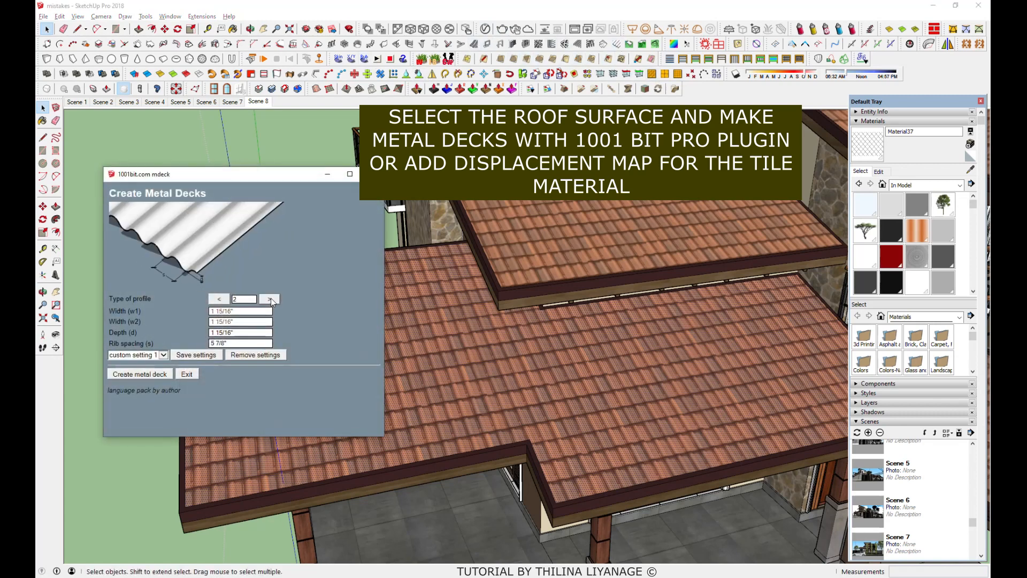
left_click(138, 374)
left_click(185, 275)
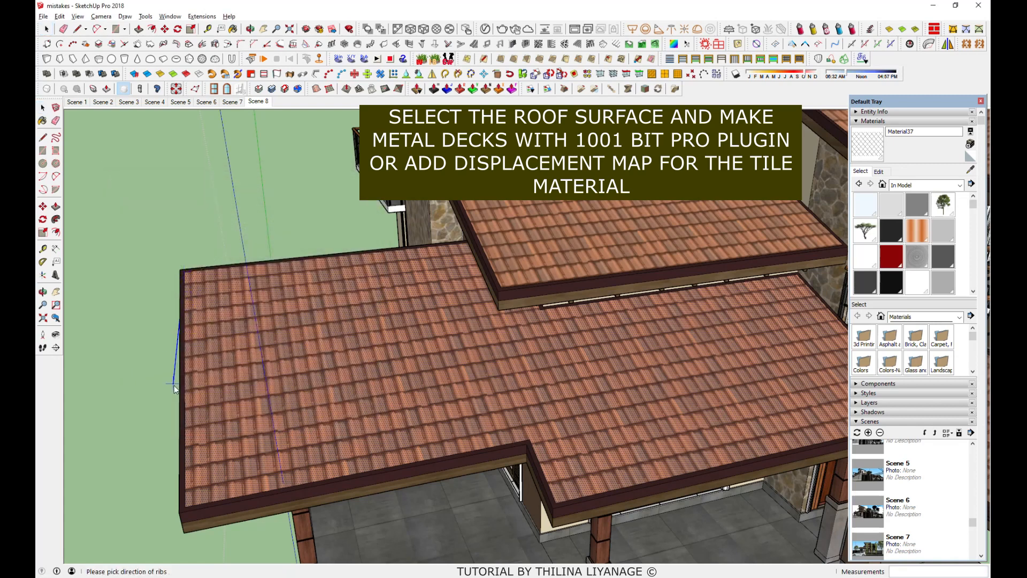
left_click(191, 420)
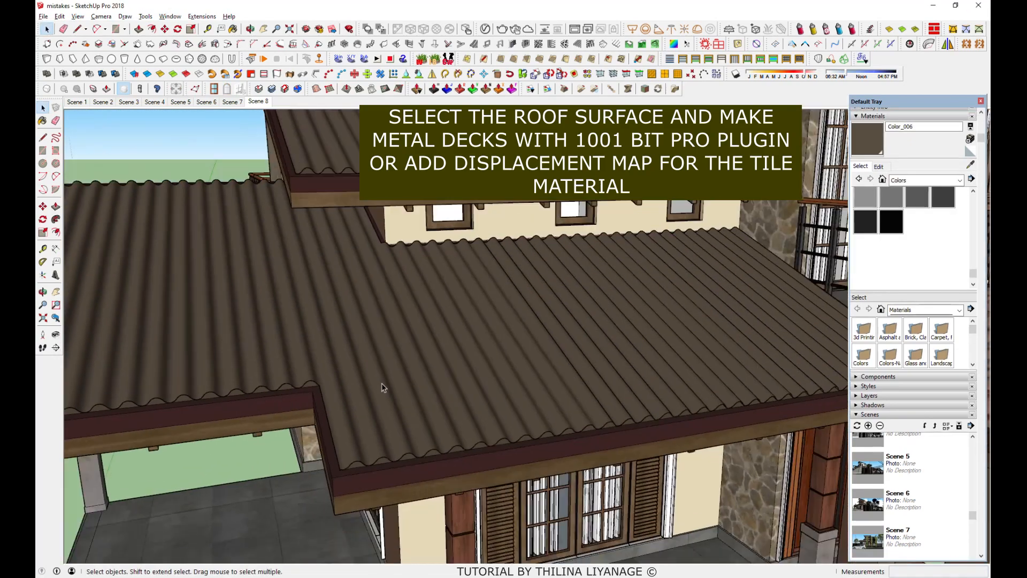
Paint the remaining tiled roof faces with the brown Color_006 material.
mouse_move(482, 300)
middle_mouse_down()
mouse_move(535, 301)
mouse_move(513, 375)
middle_mouse_up()
scroll(535, 300, "up", 3)
key("b")
left_click(551, 289)
left_click(572, 235)
scroll(476, 298, "down", 3)
middle_click_drag(540, 343, 561, 433)
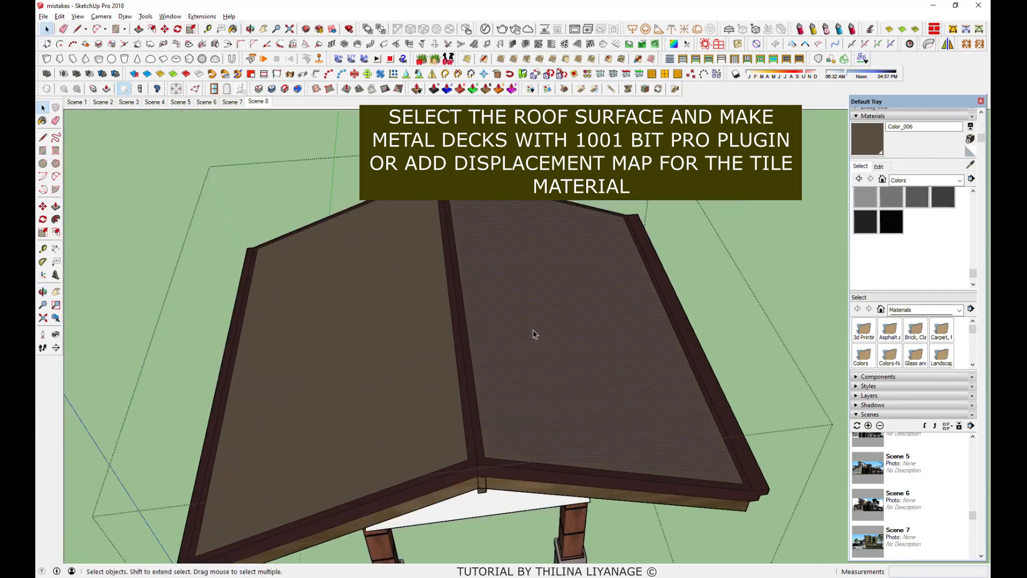
Create metal decks on both slopes of the gabled roof, picking each rib direction along the front eave.
left_click(209, 365)
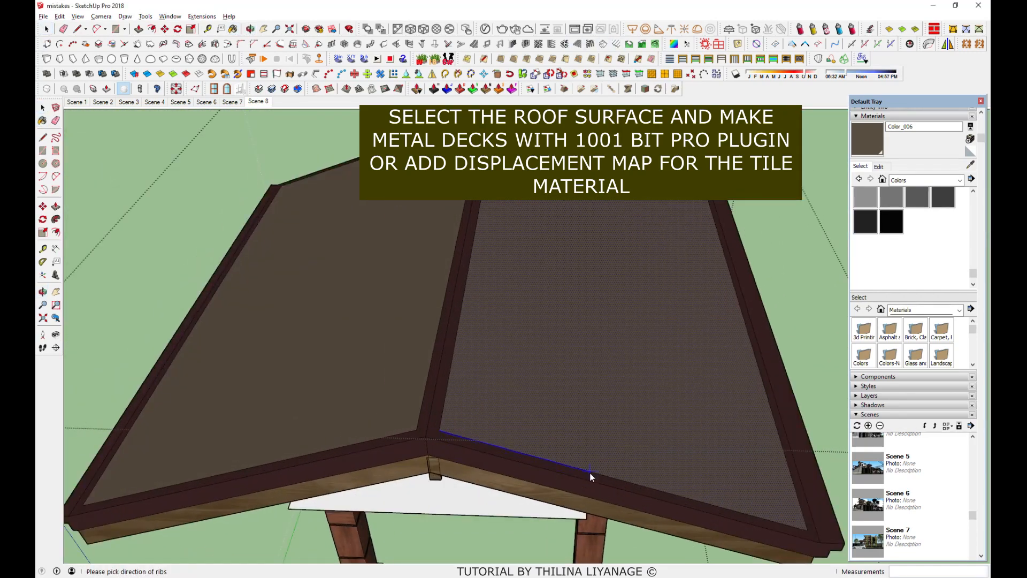
left_click(590, 473)
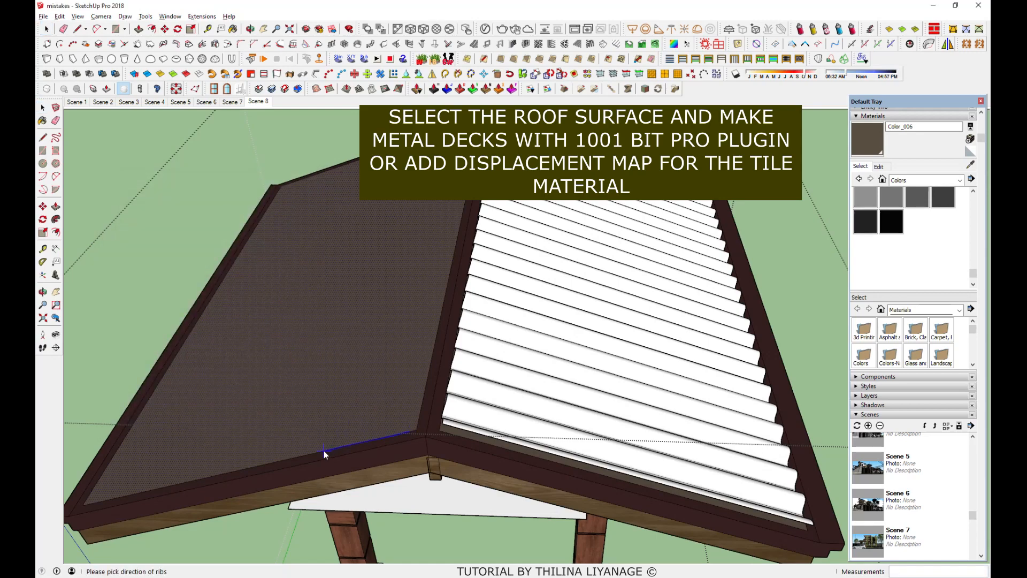
left_click(323, 451)
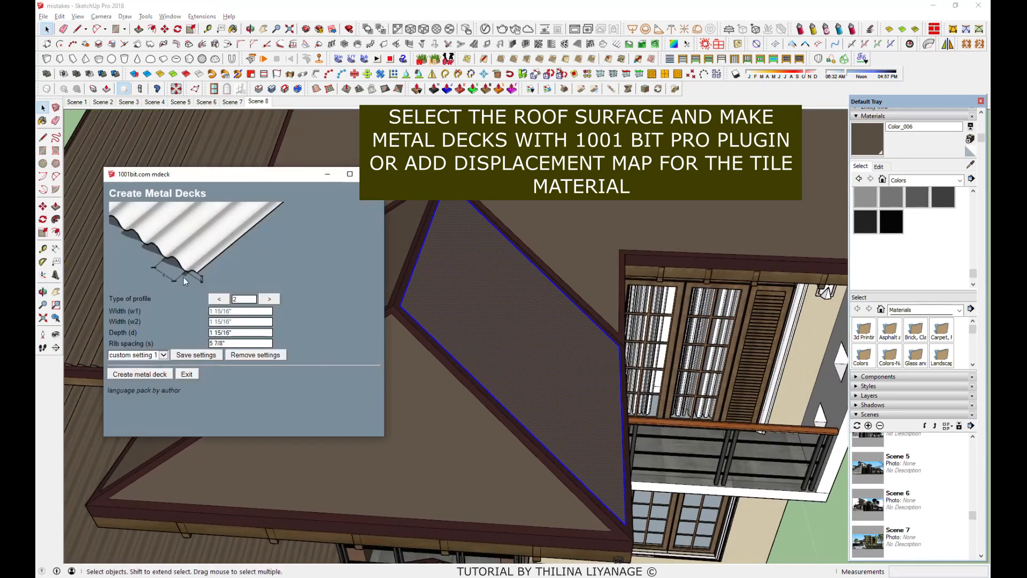
Create a metal deck on the small hip roof's sloping side face, running its ribs from ridge to eave.
left_click(129, 355)
middle_click_drag(402, 306, 537, 287)
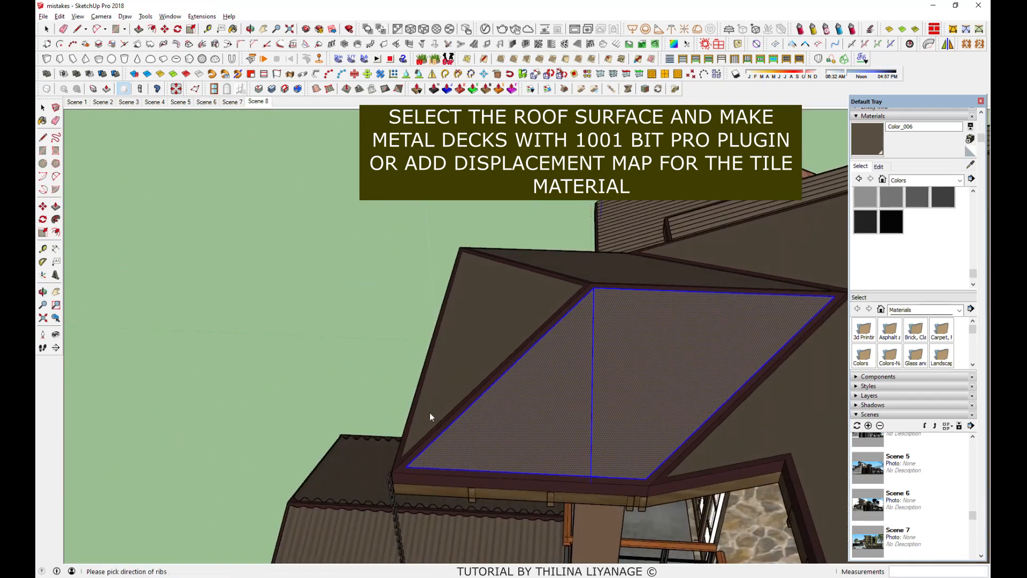
left_click(429, 413)
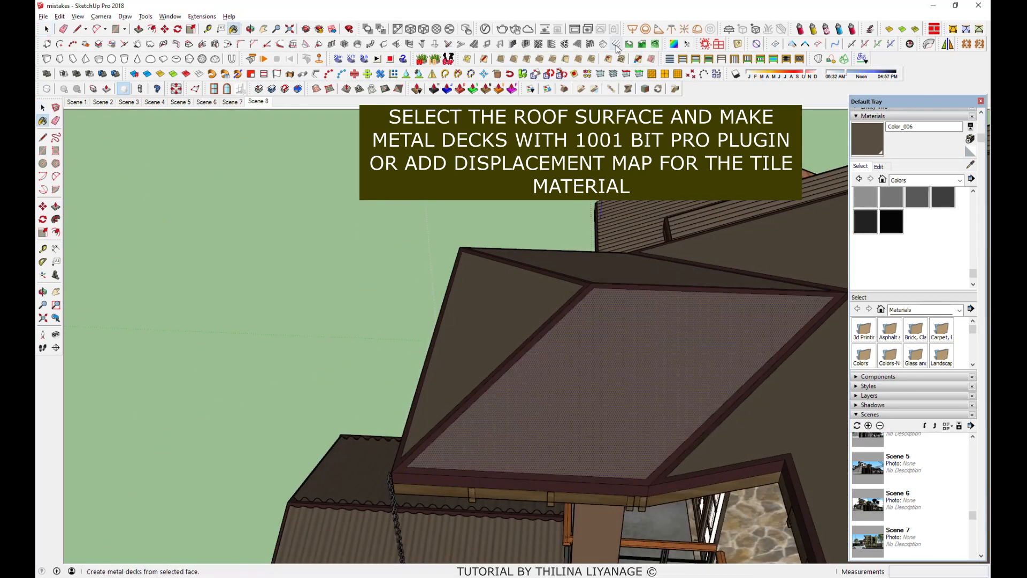
left_click(593, 303)
left_click(594, 290)
left_click(590, 478)
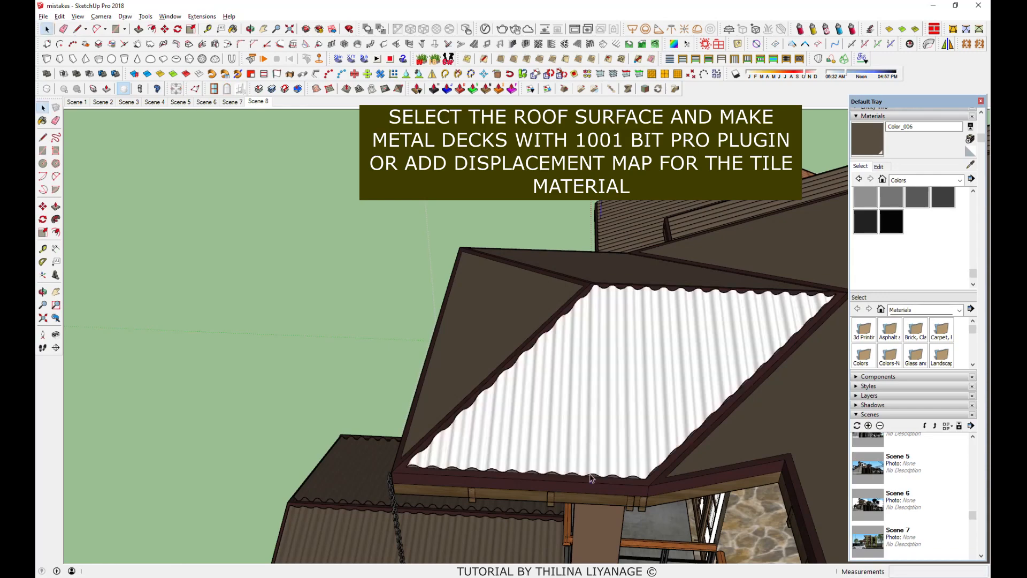
Create a metal deck on the small hip roof's triangular front face and paint it with Color_006.
left_click(155, 376)
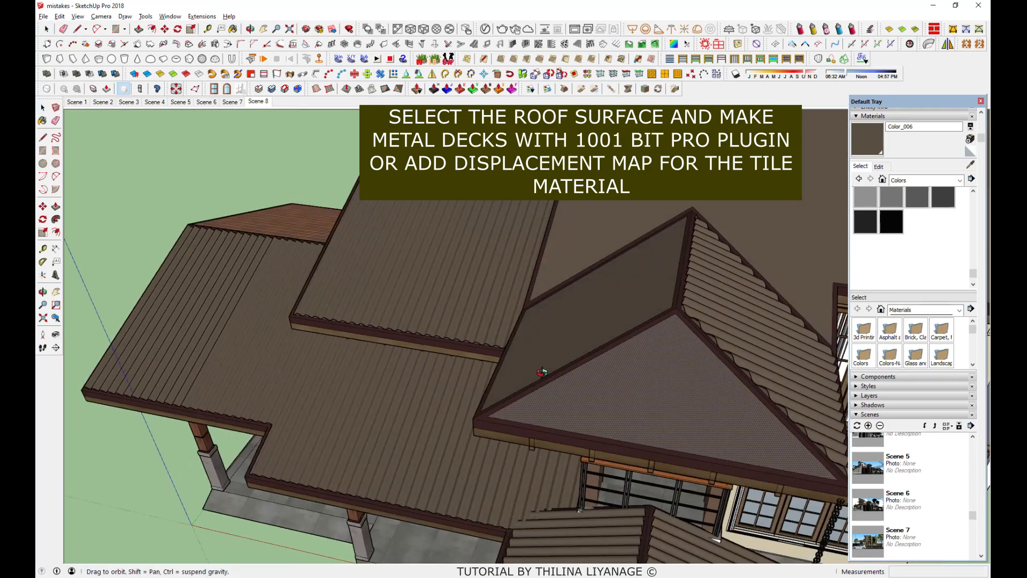
left_click(688, 315)
left_click(683, 450)
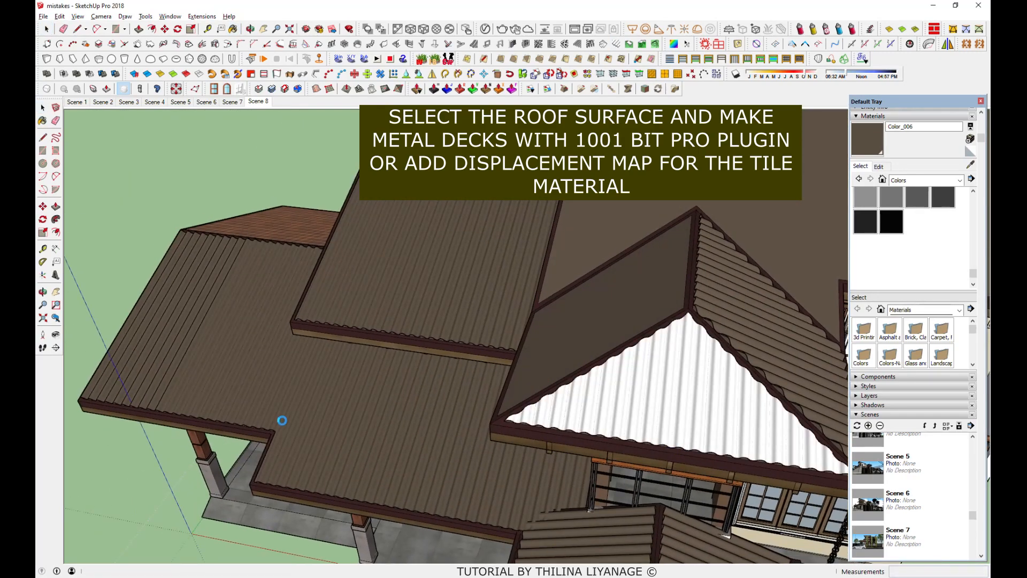
key("b")
left_click(642, 407)
Create a metal deck on the small hip roof's remaining bare slope and paint it with Color_006.
mouse_move(417, 416)
middle_mouse_down()
mouse_move(778, 296)
mouse_move(481, 262)
middle_mouse_up()
key("space")
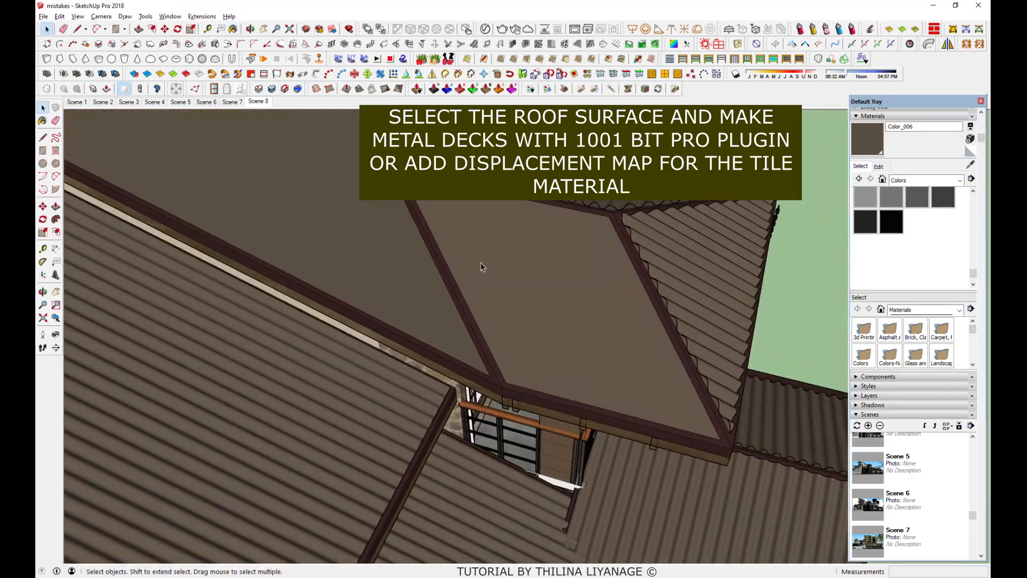
left_click(481, 262)
left_click(610, 219)
left_click(562, 399)
key("b")
left_click(615, 309)
Create a metal deck on the large main roof behind the small hip roof and paint it with Color_006.
scroll(615, 308, "down", 6)
middle_click_drag(615, 308, 503, 300)
key("space")
left_click(498, 241)
left_click(615, 44)
left_click(143, 372)
scroll(557, 216, "up", 5)
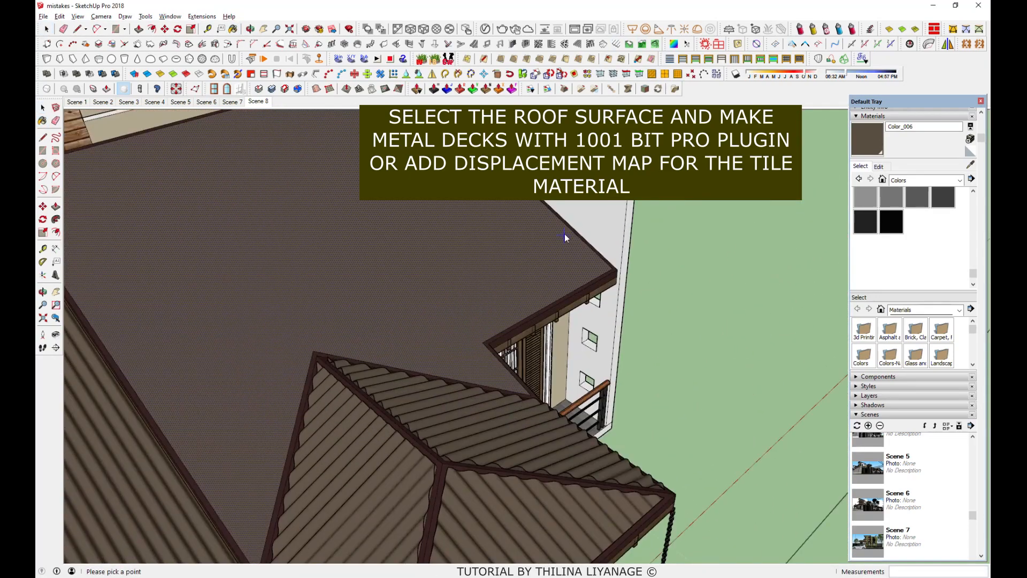
left_click(589, 247)
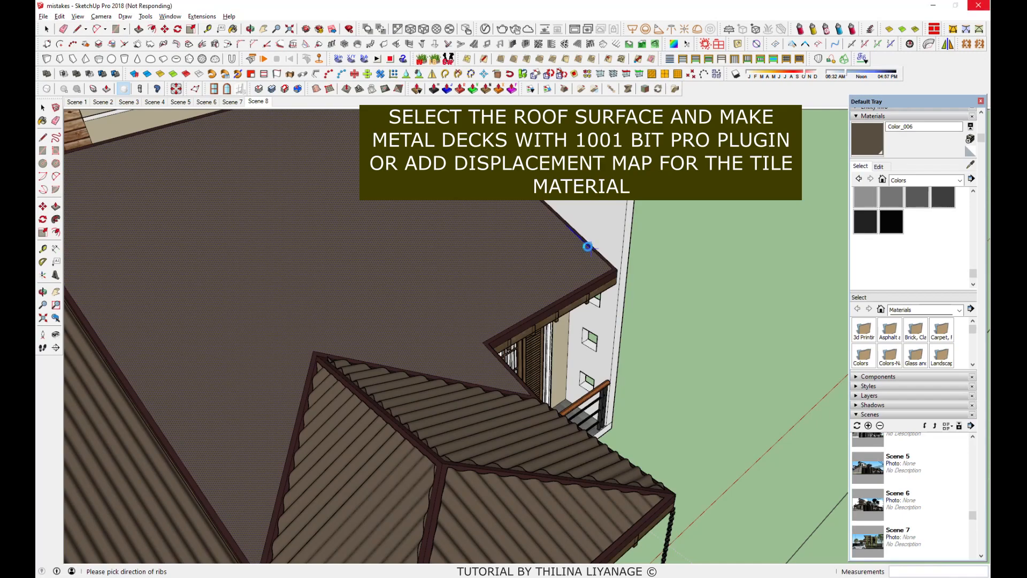
left_click(868, 144)
left_click(567, 279)
Create a metal deck on the highest tiled roof, picking the rib direction along its sloping side edge.
scroll(621, 335, "down", 5)
middle_click_drag(672, 390, 744, 342)
key("space")
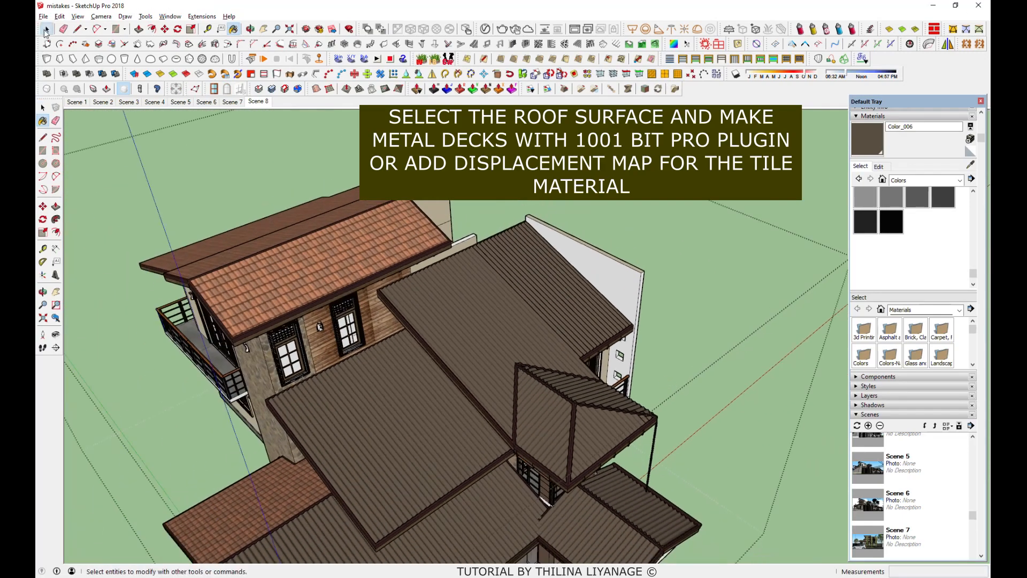
scroll(238, 188, "up", 5)
left_click(321, 262)
left_click(617, 45)
left_click(143, 372)
left_click(153, 276)
left_click(208, 349)
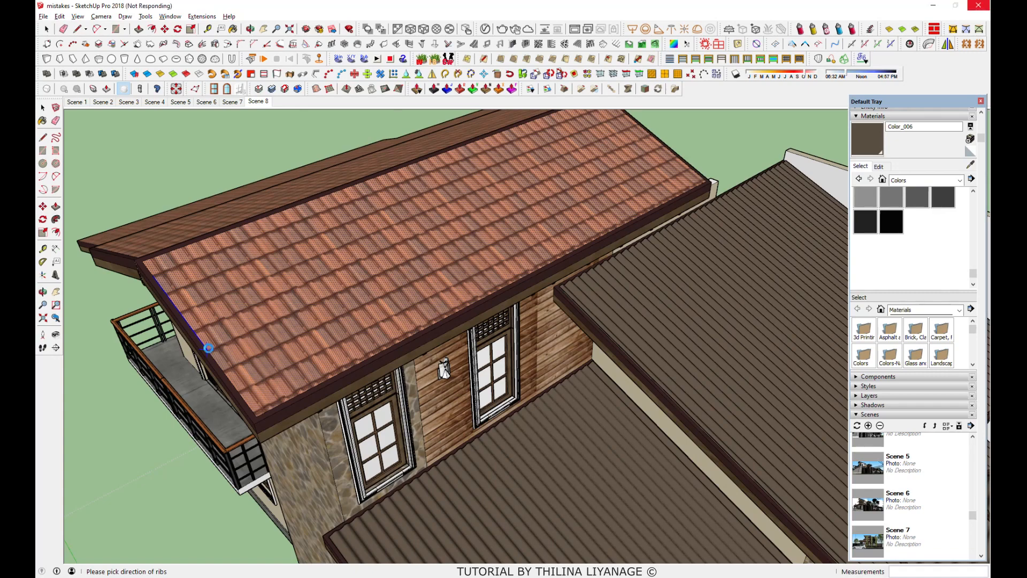
Paint the highest roof's metal deck with the brown Color_006 material.
right_click(441, 263)
left_click(454, 259)
left_click(867, 140)
left_click(622, 185)
left_click(621, 48)
left_click(187, 321)
left_click(214, 357)
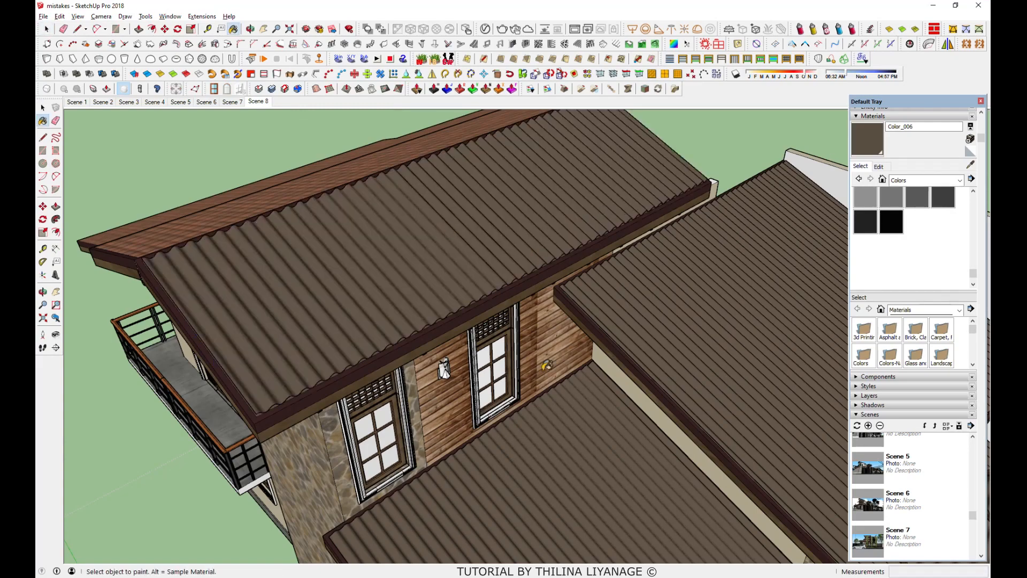
Return to the Scene 8 front view and render it with the trees, fence and car shown.
left_click(258, 101)
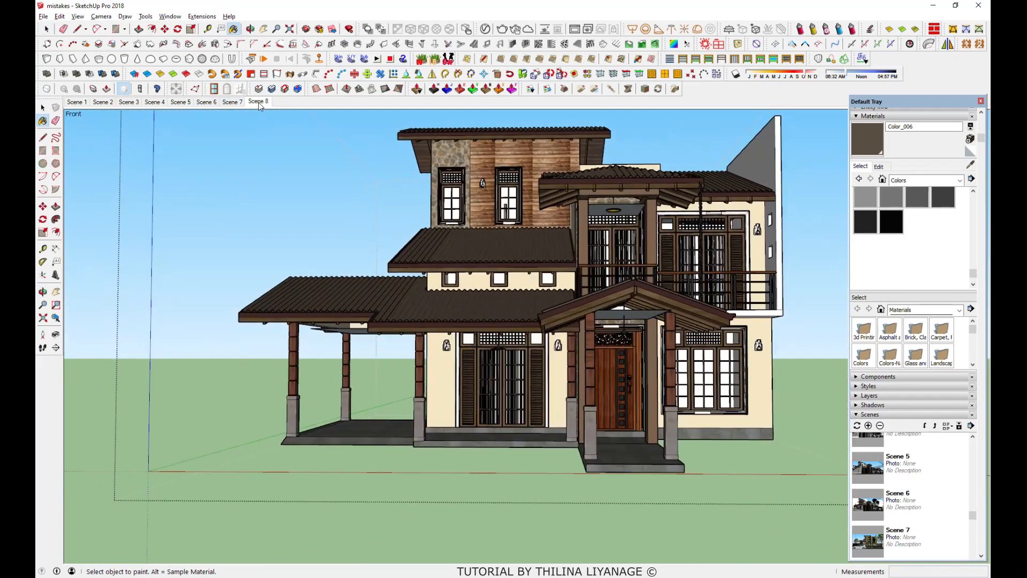
left_click(46, 29)
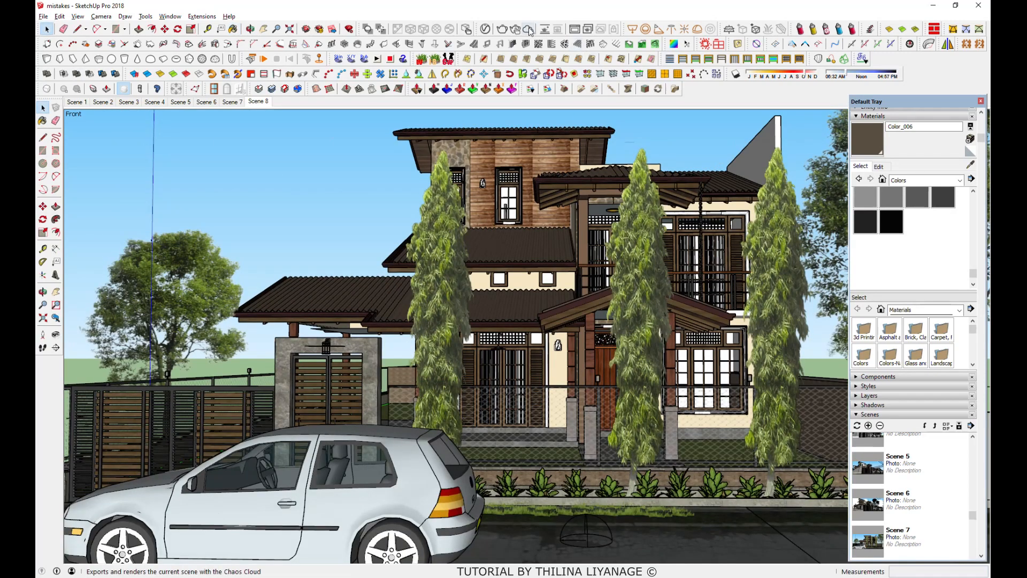
left_click(503, 31)
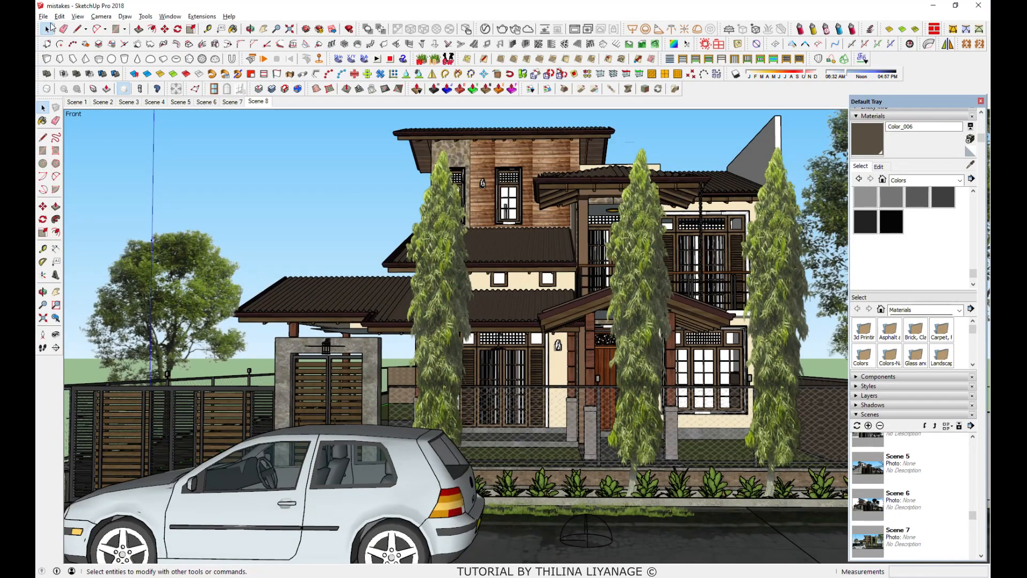
Move the cypress nearest the gate about 18' 9" to the house's carport side and delete the cypress hiding the entrance.
left_click(434, 302)
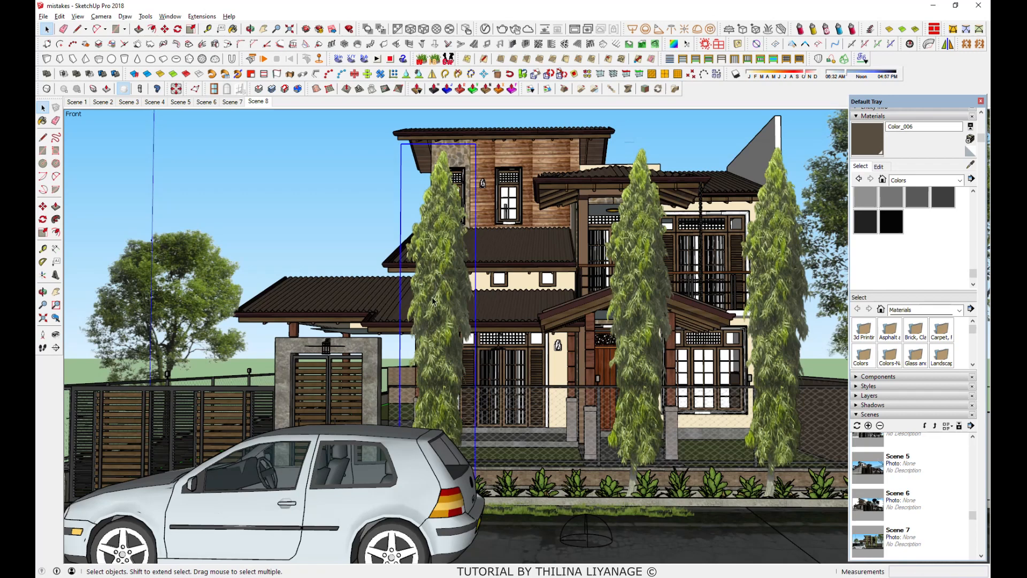
left_click(165, 29)
scroll(543, 393, "down", 2)
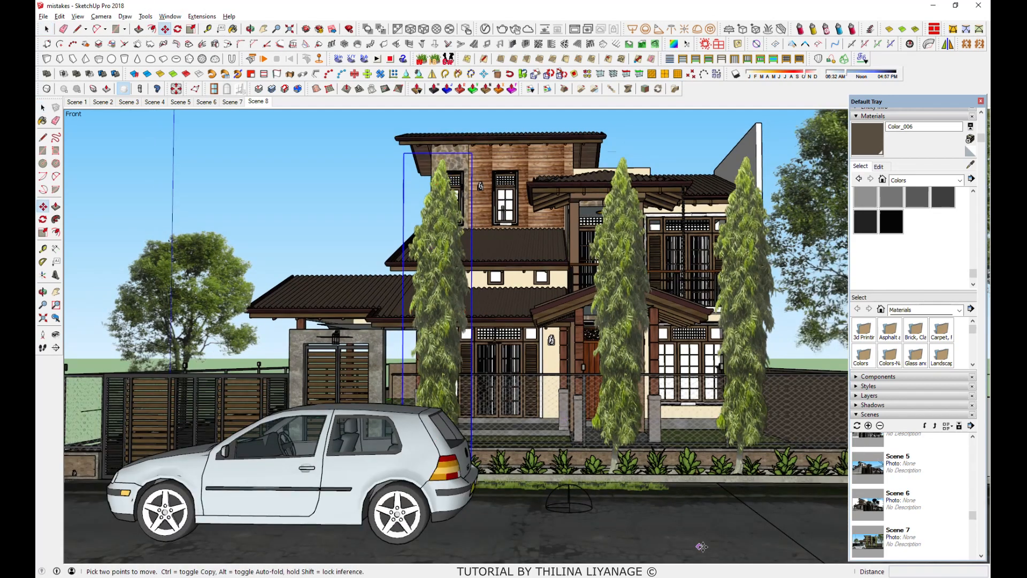
left_click(524, 556)
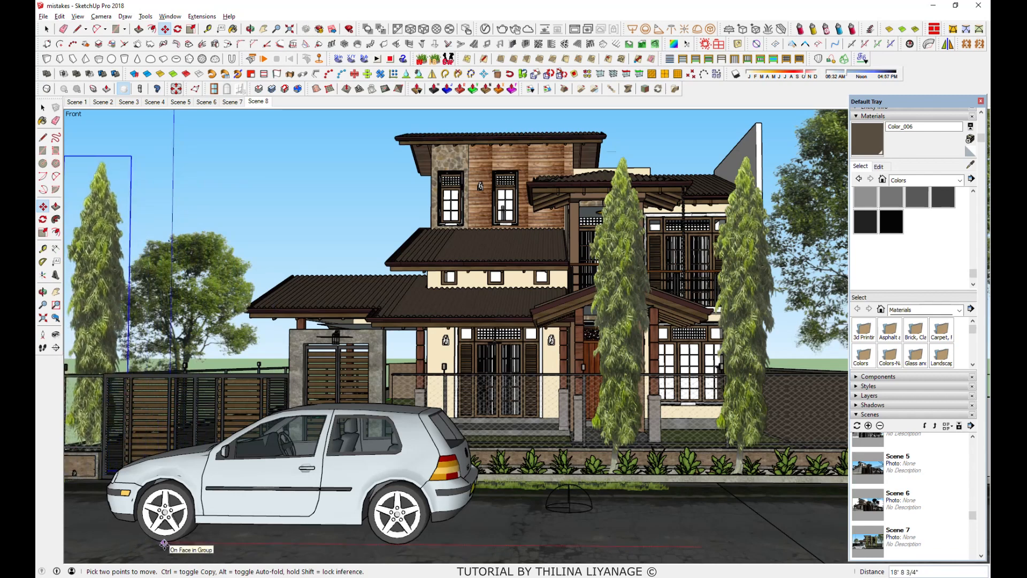
left_click(45, 30)
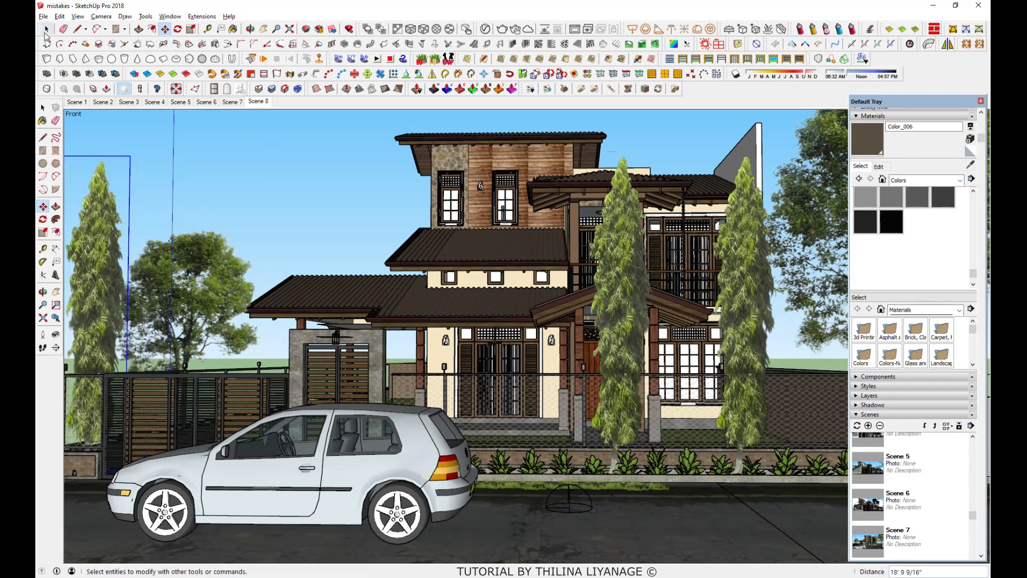
key("Delete")
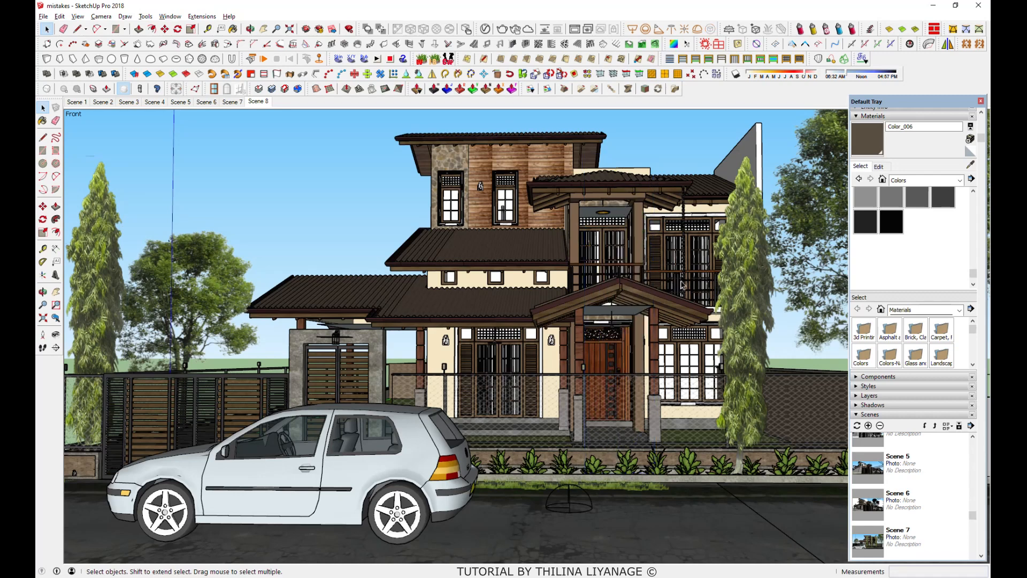
Move the cypress covering the upper balcony windows about 1' 8" outward along the red axis and render the scene.
left_click(738, 289)
key("m")
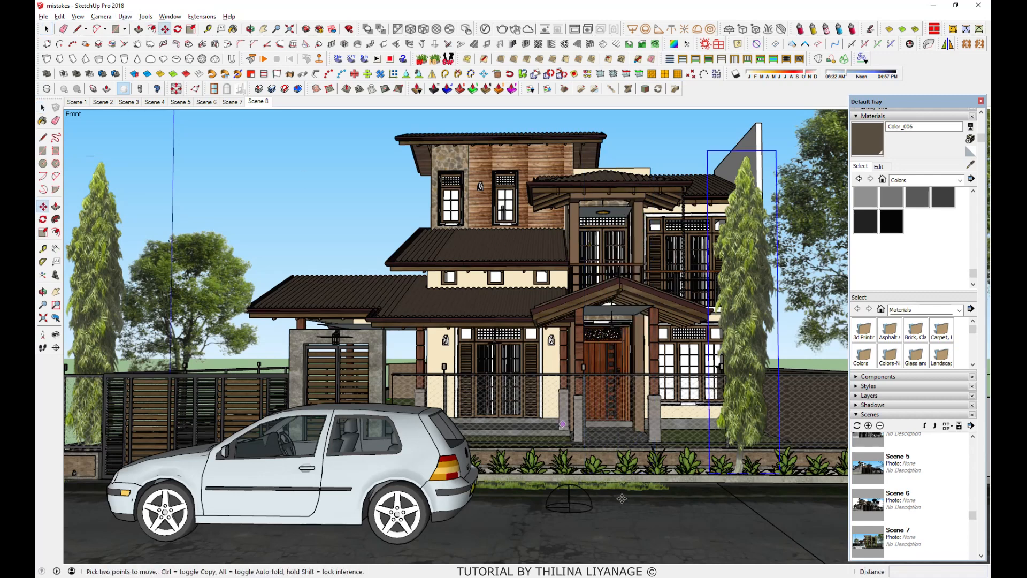
left_click(598, 523)
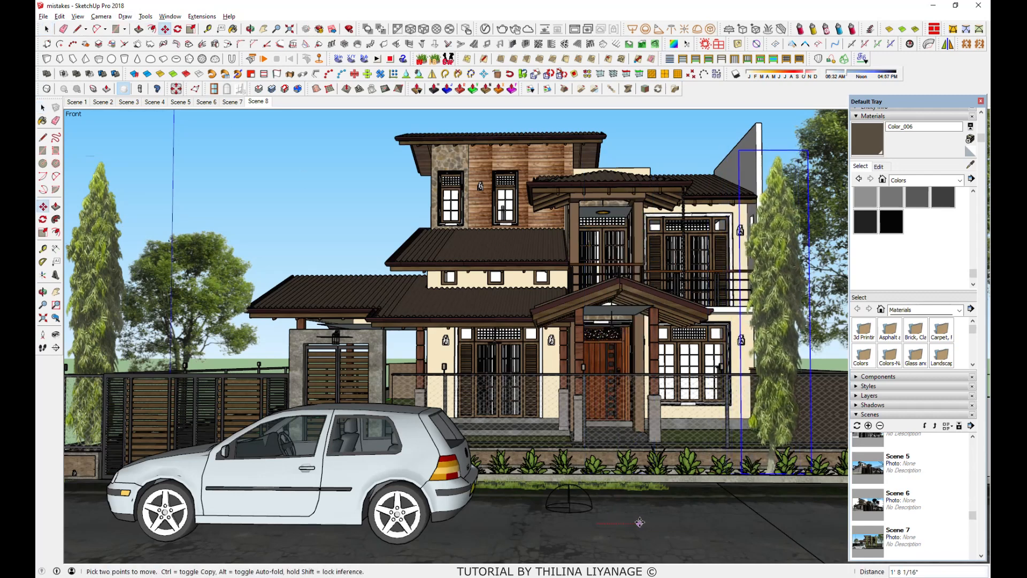
left_click(639, 523)
left_click(502, 28)
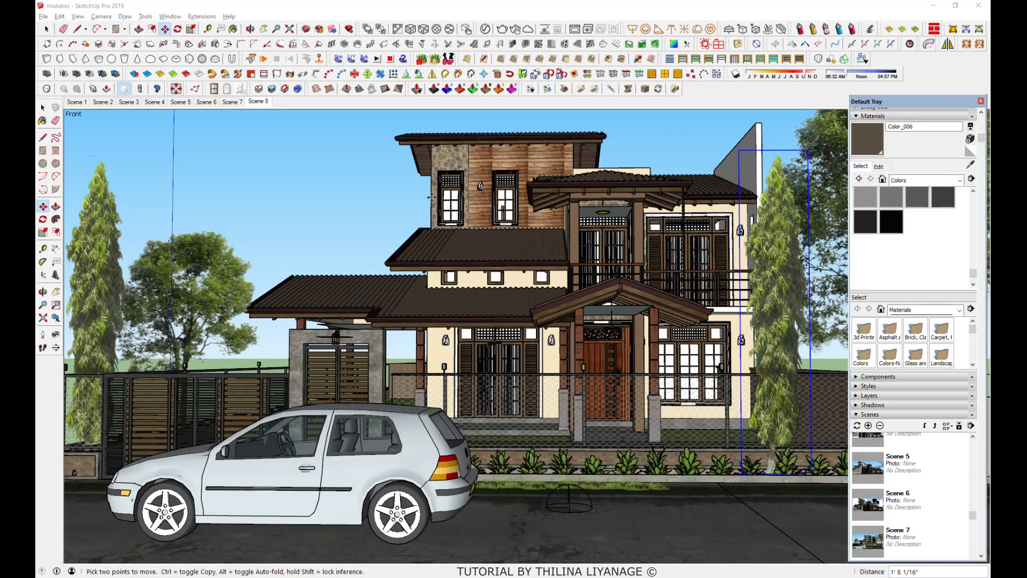
Change the Dome Light's shape to Sphere in the V-Ray Asset Editor.
left_click(486, 28)
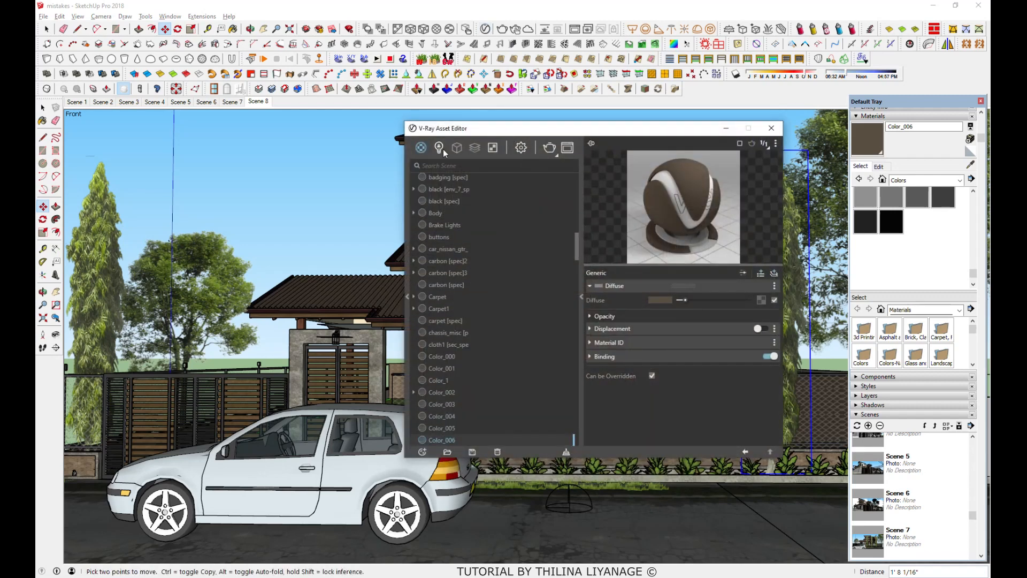
left_click(439, 148)
left_click(441, 253)
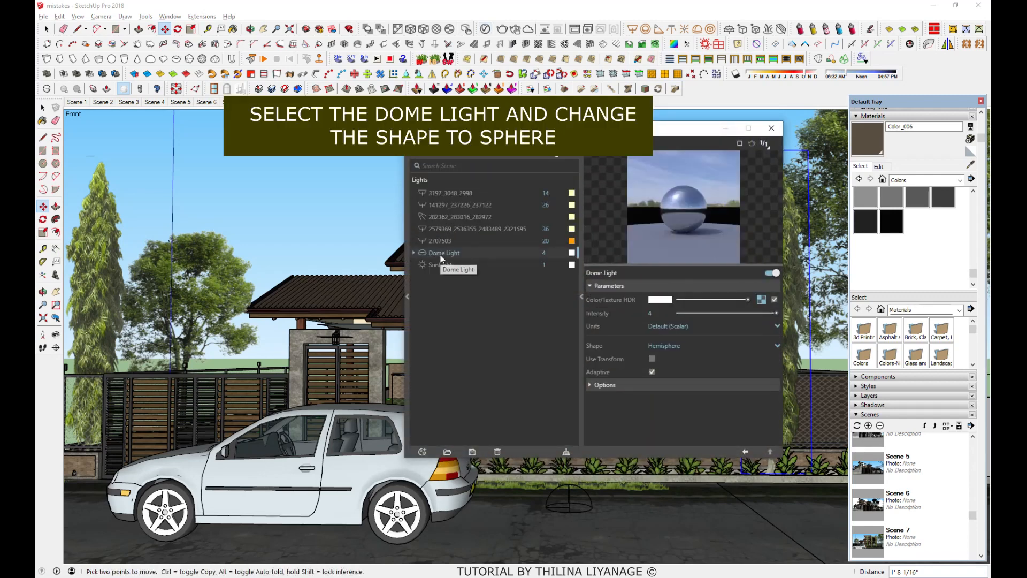
left_click(677, 347)
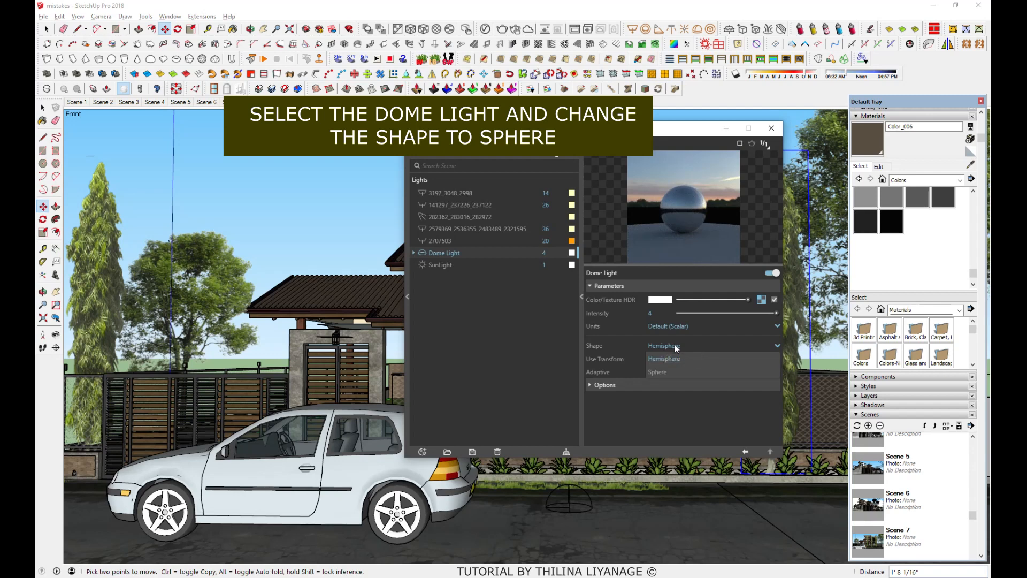
left_click(666, 372)
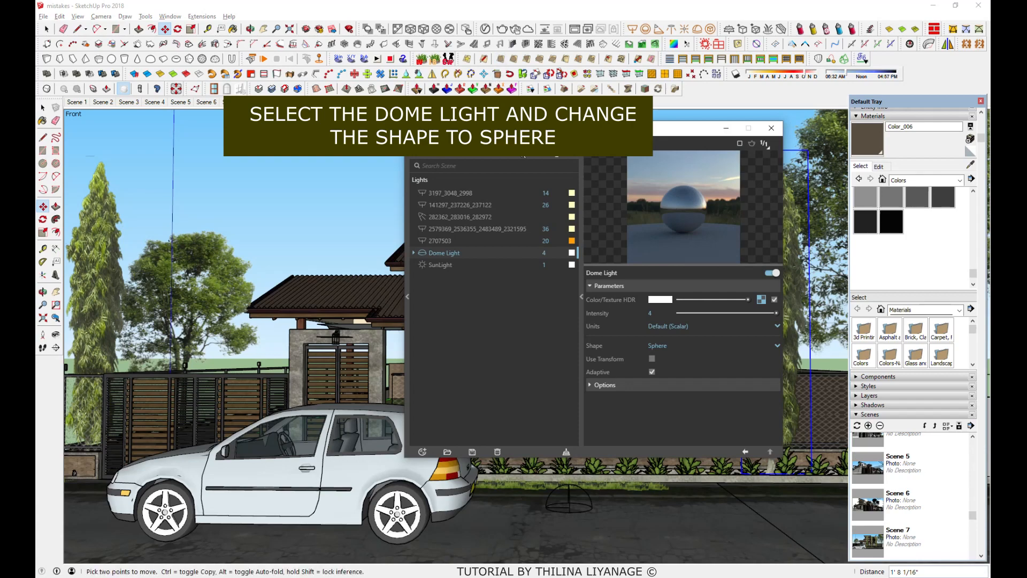
Render the scene from the V-Ray Asset Editor and minimise the editor.
left_click(504, 147)
left_click(559, 208)
left_click(555, 146)
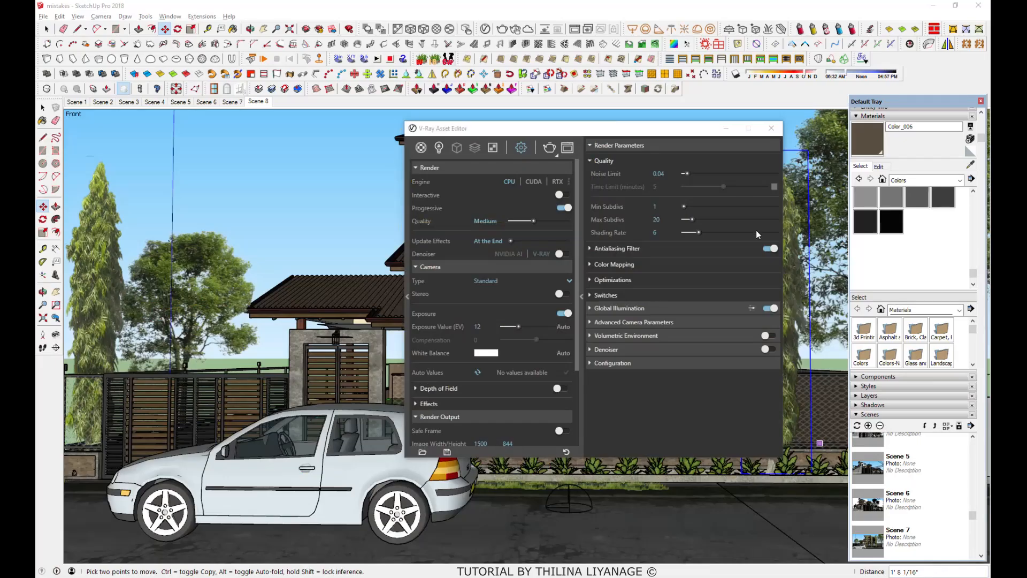
left_click(726, 129)
left_click(47, 30)
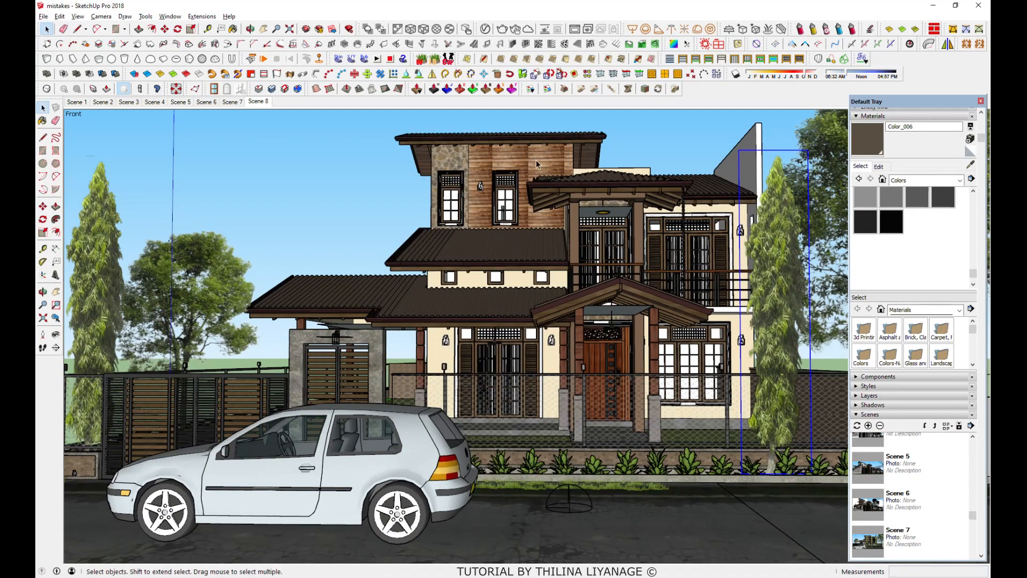
Switch to Chrome, search the web for "seamless wooden texture" and open the horizontal wood decking image result.
left_click(970, 165)
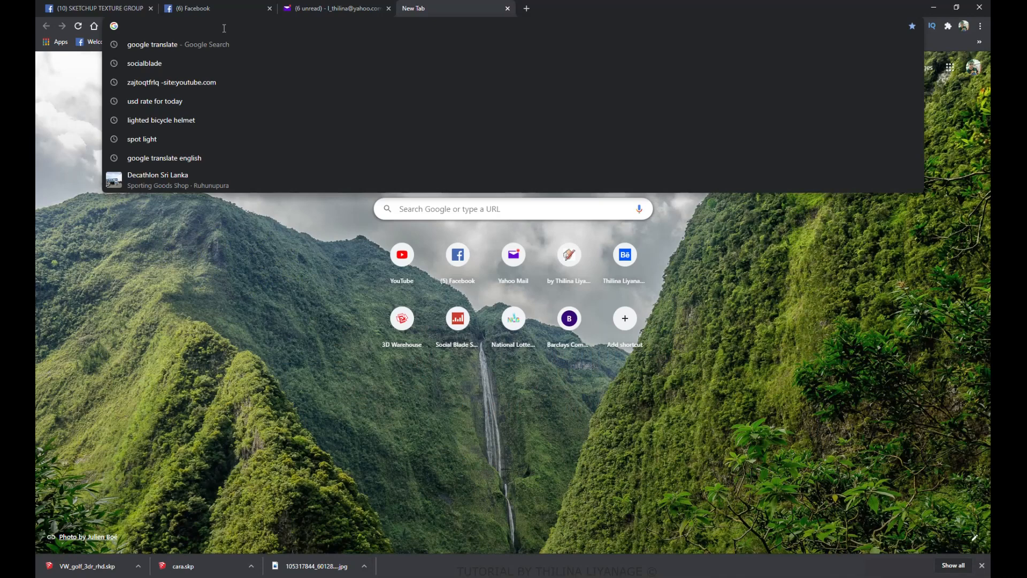
type("seamle")
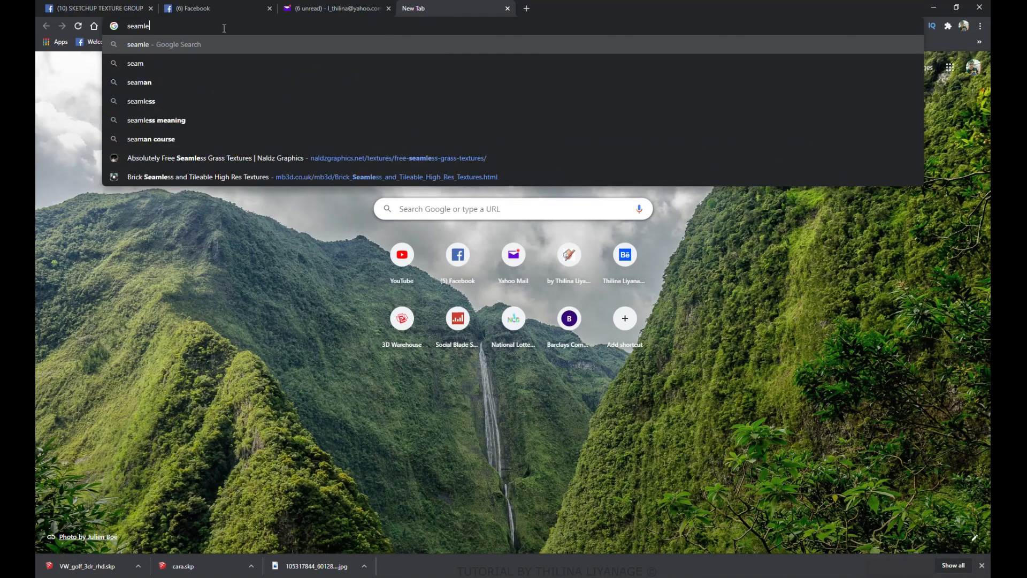
type("ss wo")
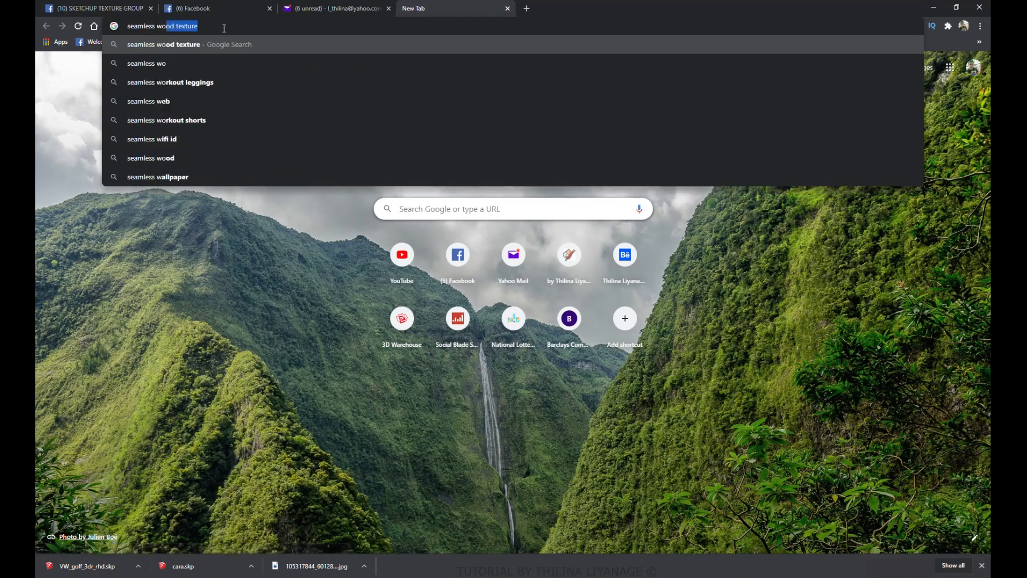
type("odentexture")
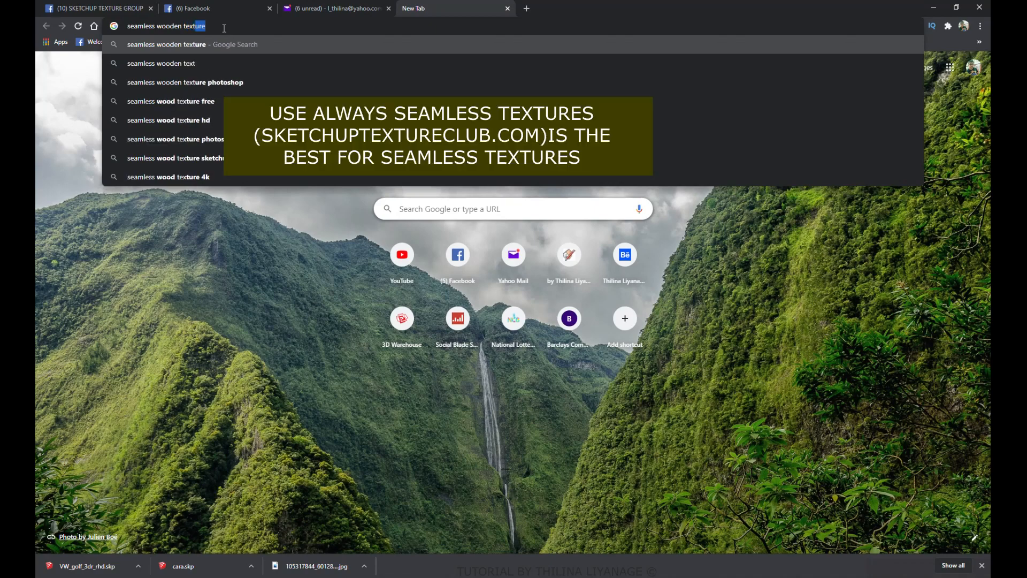
key("Return")
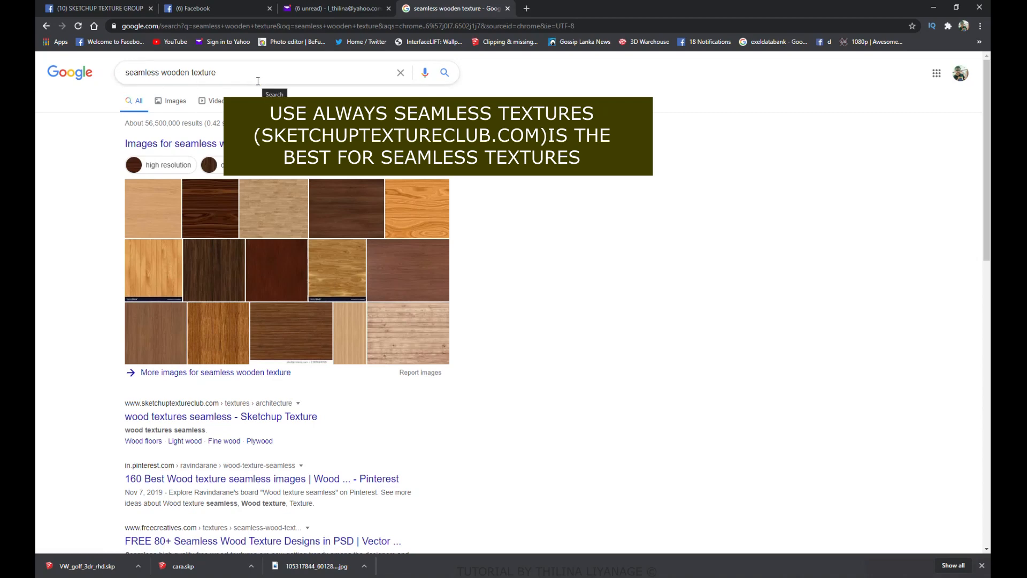
left_click(402, 330)
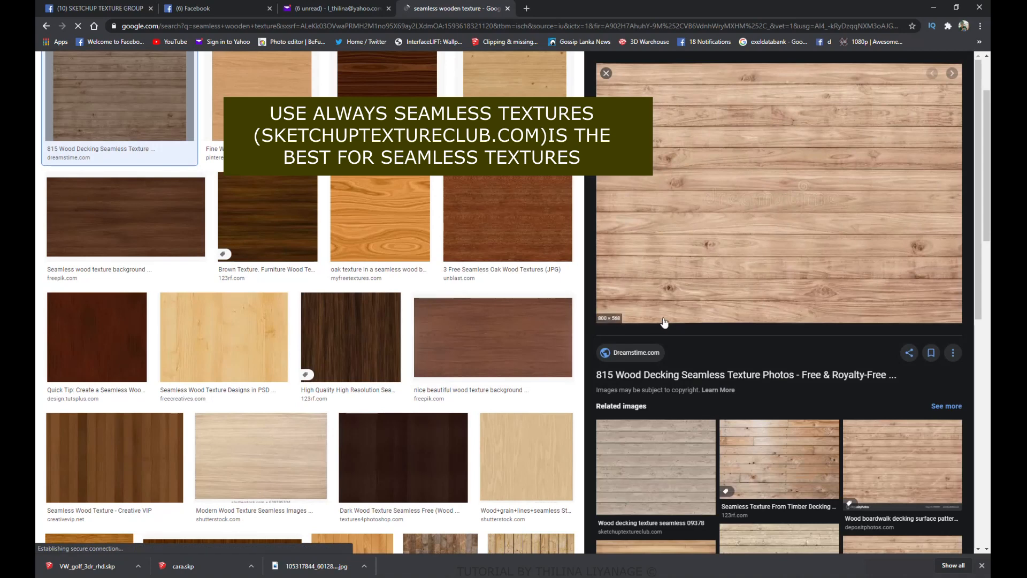
scroll(664, 323, "up", 2)
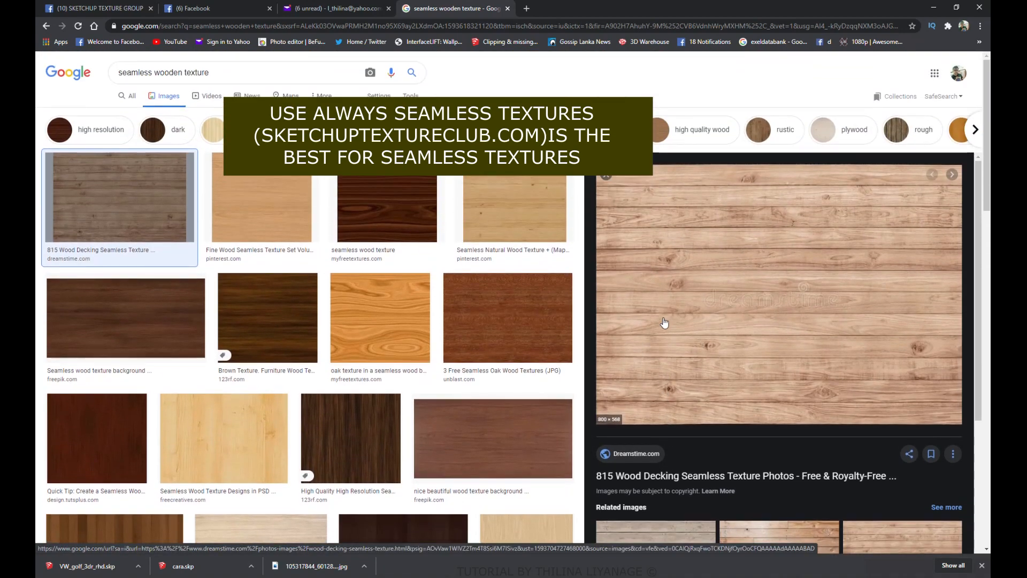
Search for "sketchuptextureclub" and open the site's wood textures category to browse its seamless textures.
left_click_drag(223, 71, 73, 72)
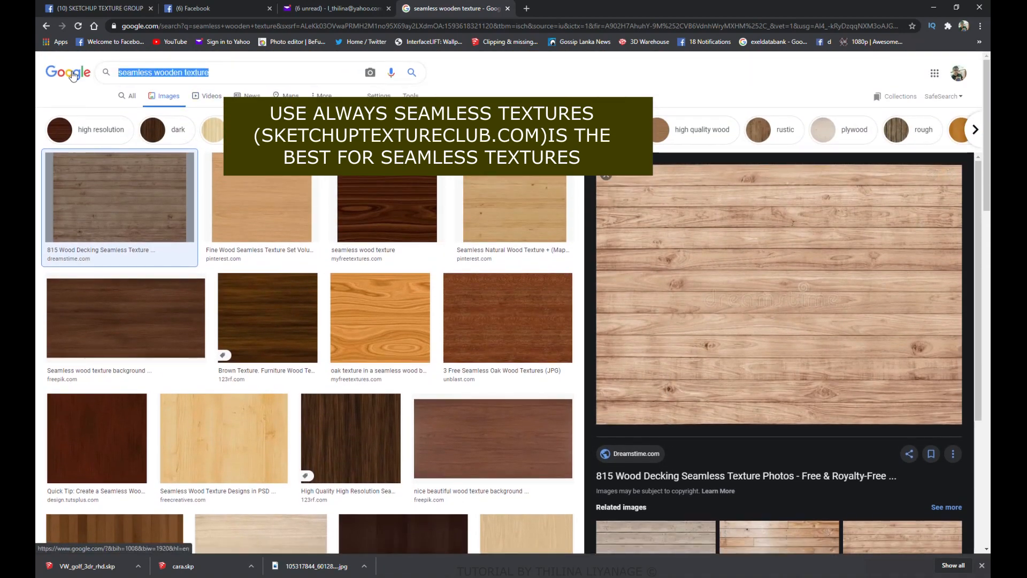
type("sketchuptextu")
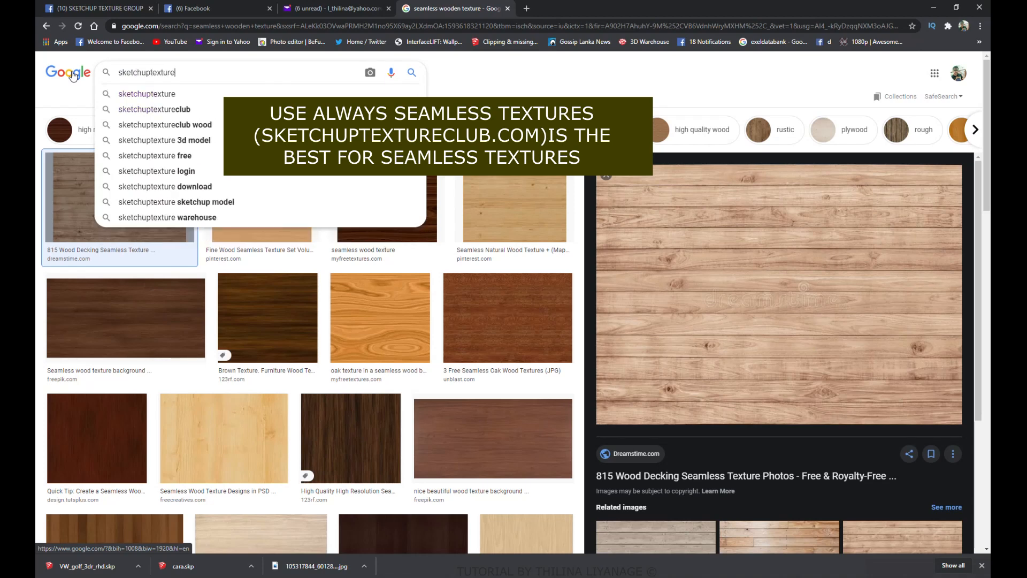
left_click(135, 110)
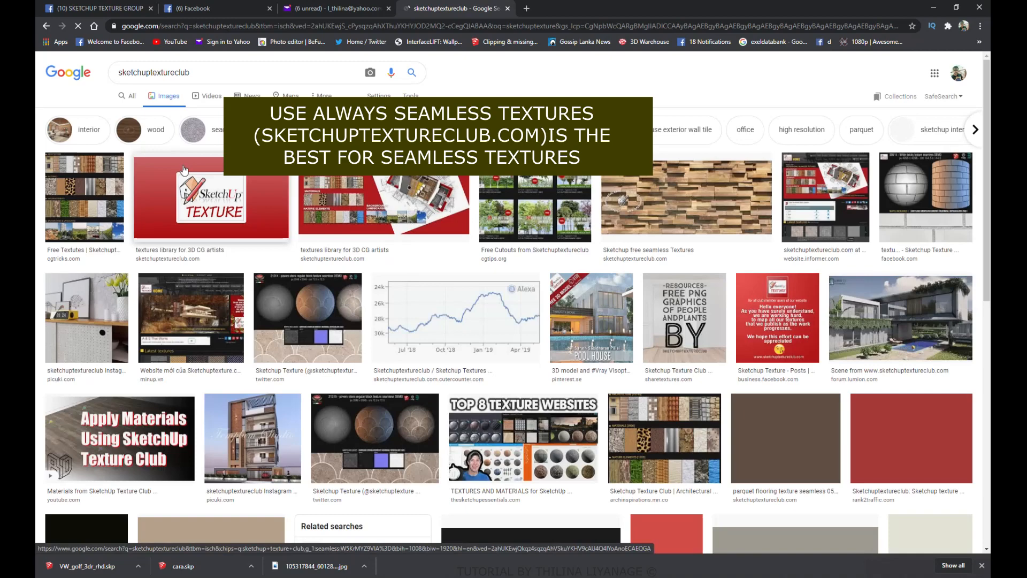
left_click(129, 95)
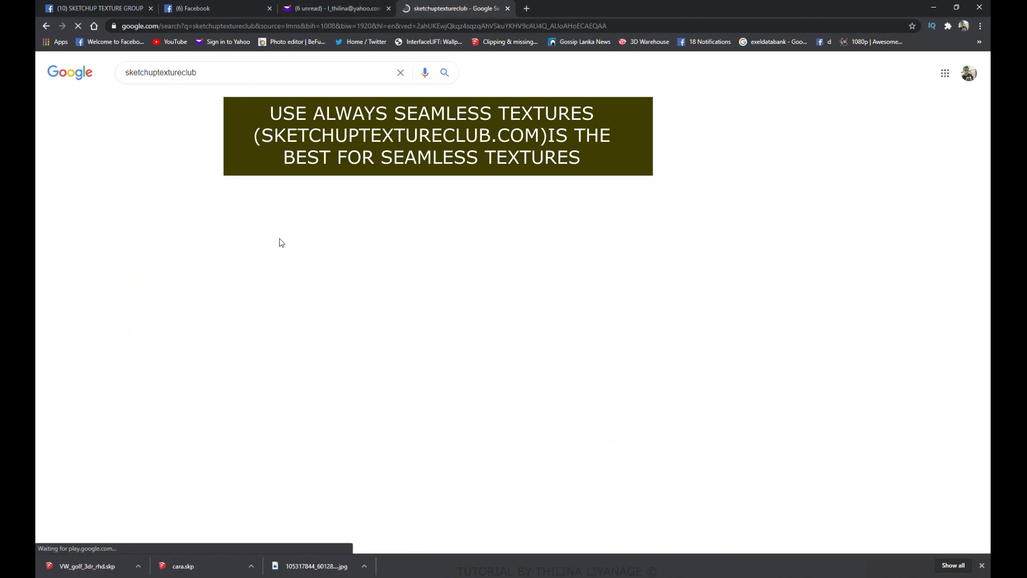
left_click(163, 212)
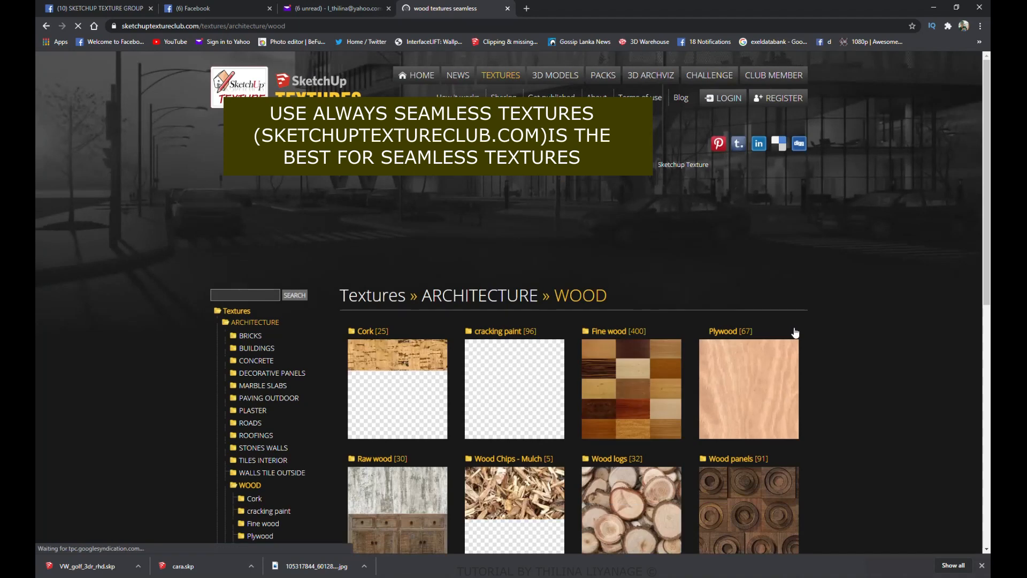
scroll(795, 333, "down", 5)
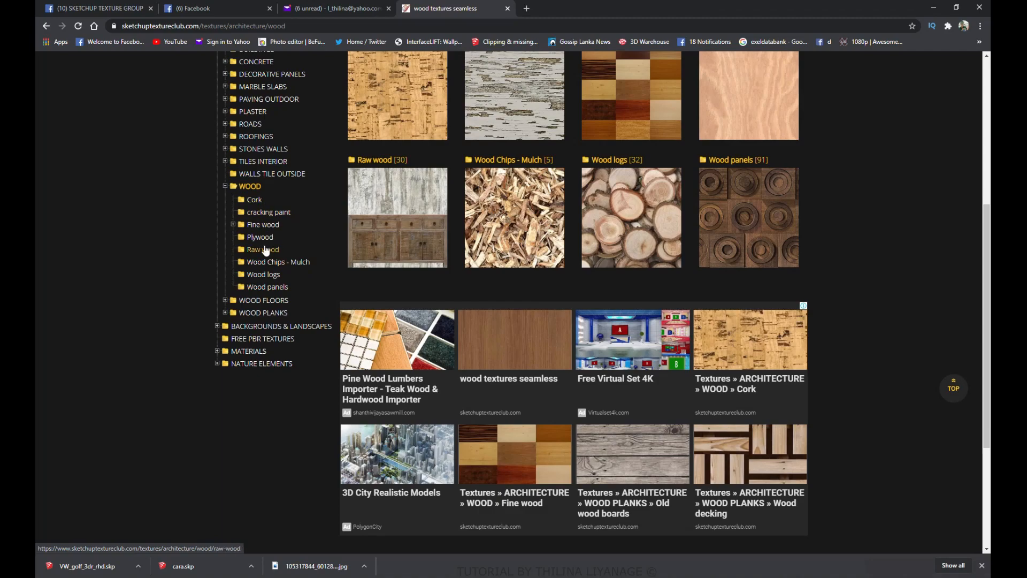
scroll(266, 250, "up", 5)
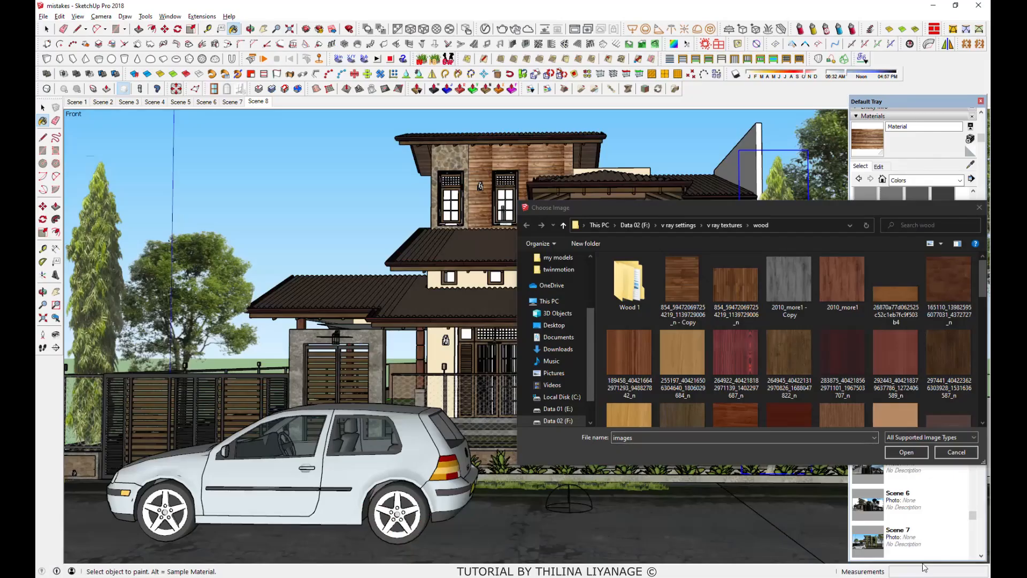
Back in SketchUp, create a new material from the WoodPlanks26_COL_VAR1_1K image in the v ray textures wood folder.
scroll(984, 292, "down", 10)
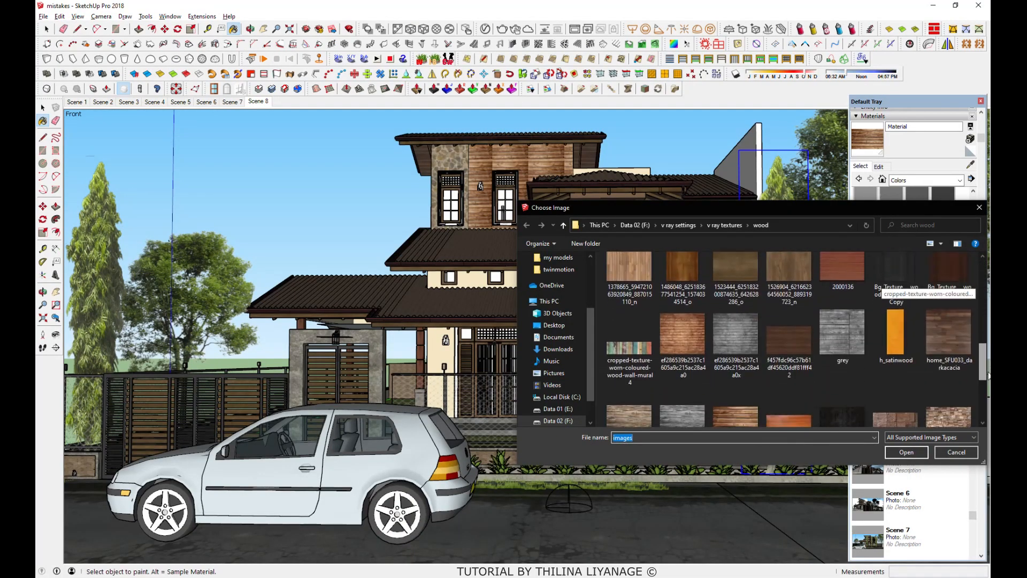
double_click(949, 358)
left_click(876, 438)
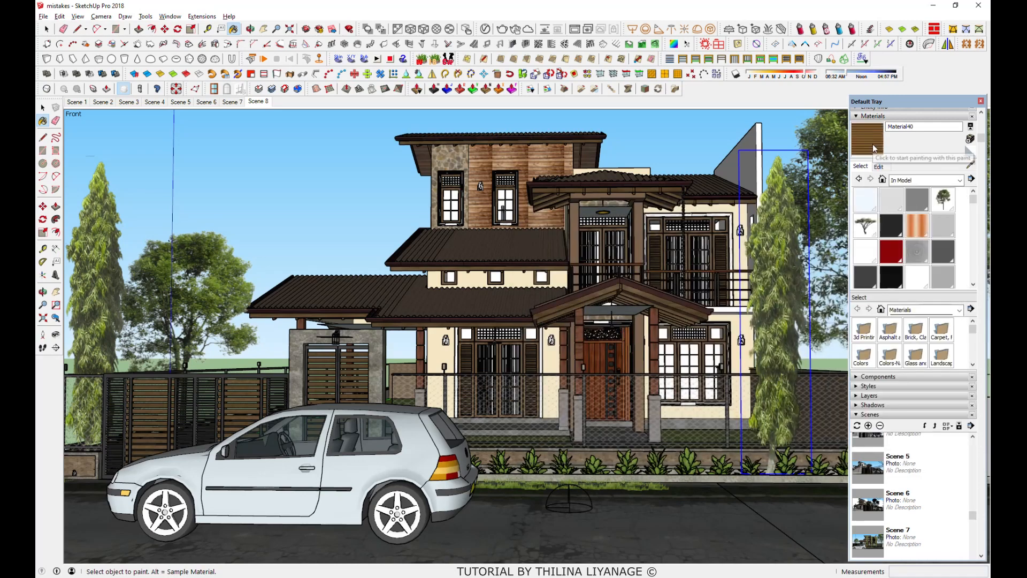
Open the house group and paint the upper-floor timber wall with the new seamless wood plank material.
key("space")
double_click(735, 146)
left_click(735, 145)
double_click(552, 164)
left_click(551, 165)
left_click(868, 140)
left_click(553, 163)
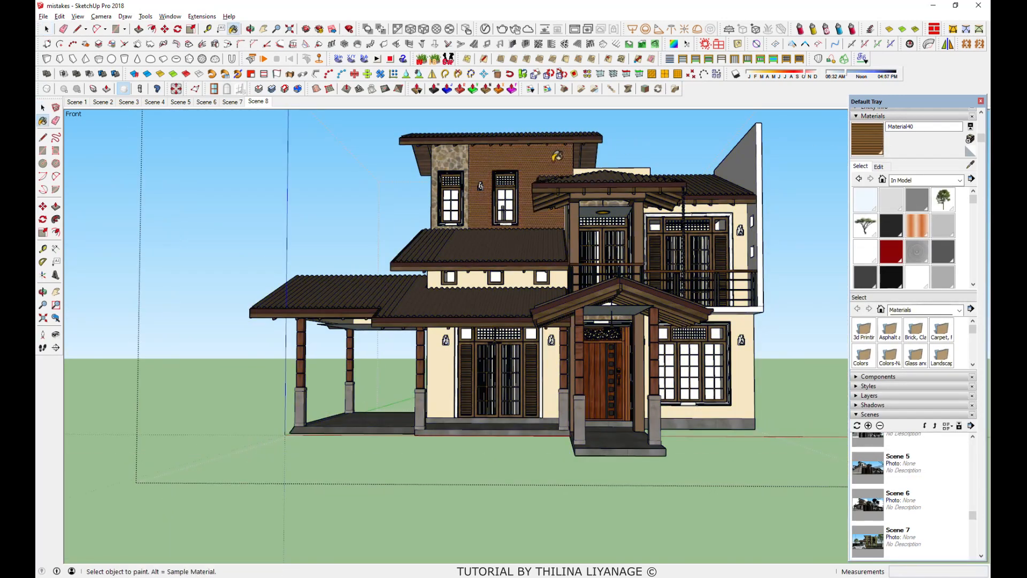
Set the wood plank texture's size to 16' 4" wide by 7' high and render the scene.
left_click(882, 166)
type("7")
key("Tab")
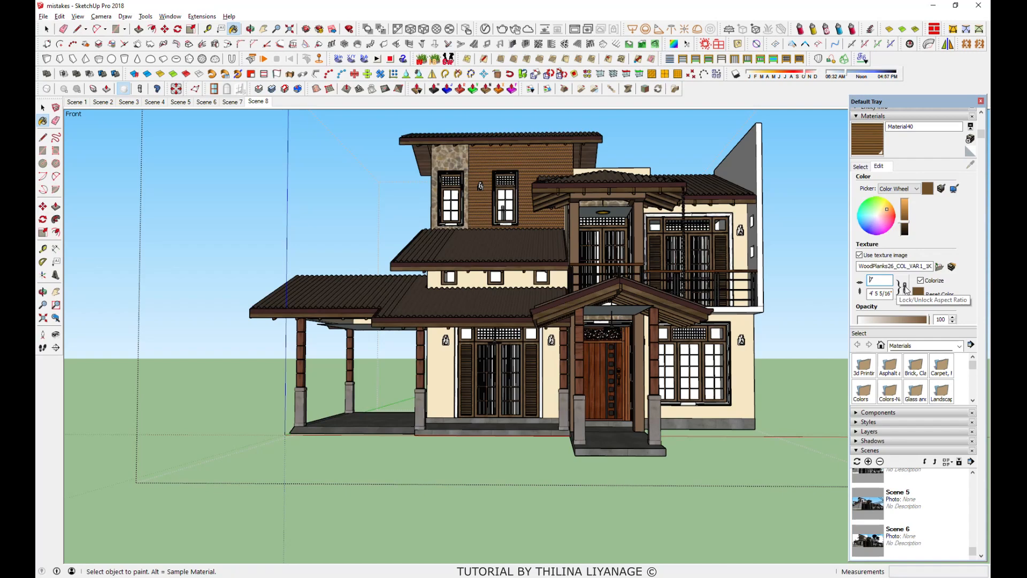
type("3")
key("Return")
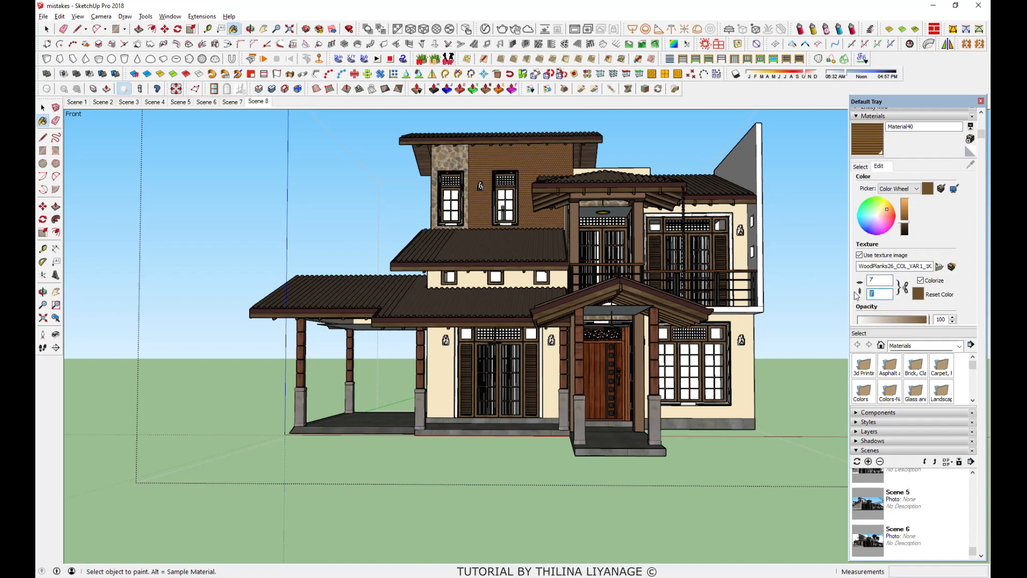
key("Return")
key("space")
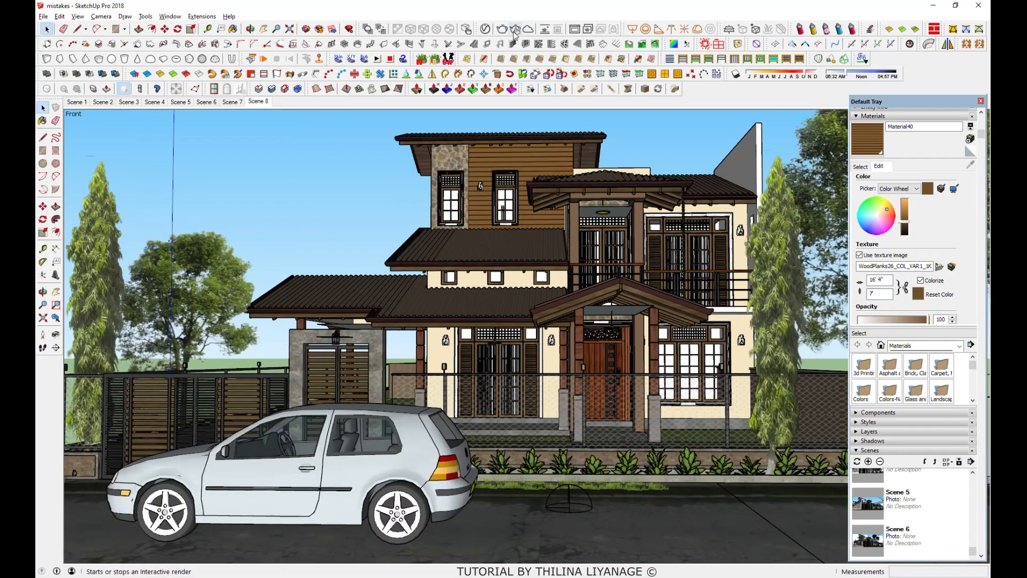
left_click(503, 31)
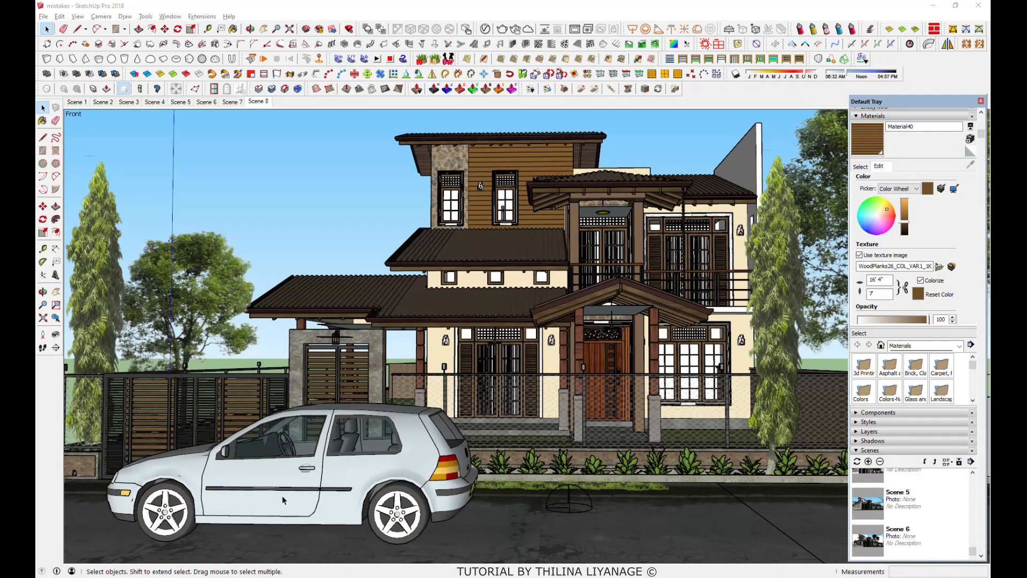
Replace the hatchback parked in front of the house with the white Mercedes sedan and rotate the sedan to face along the road.
left_click(286, 495)
key("Delete")
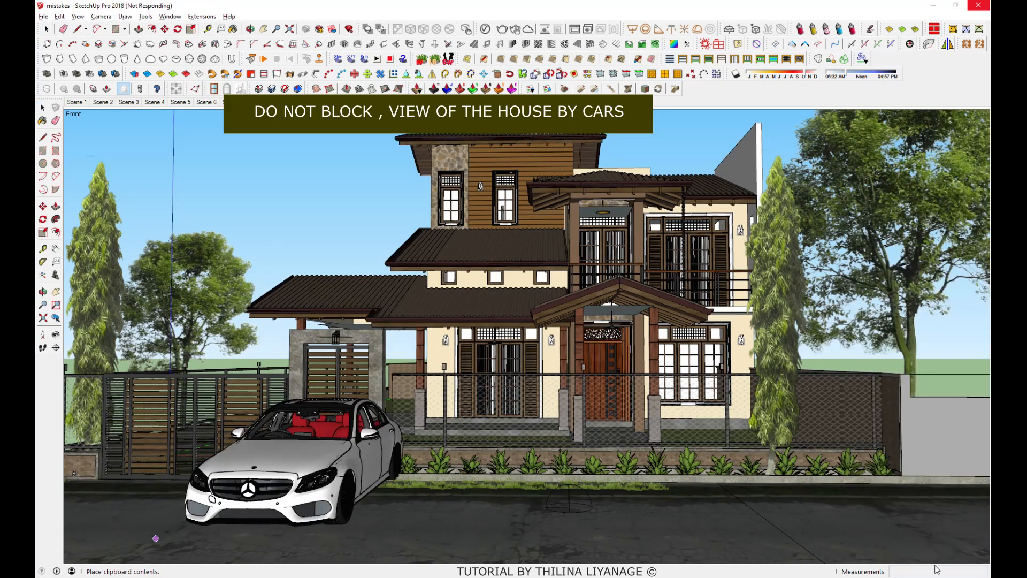
left_click(300, 482)
key("q")
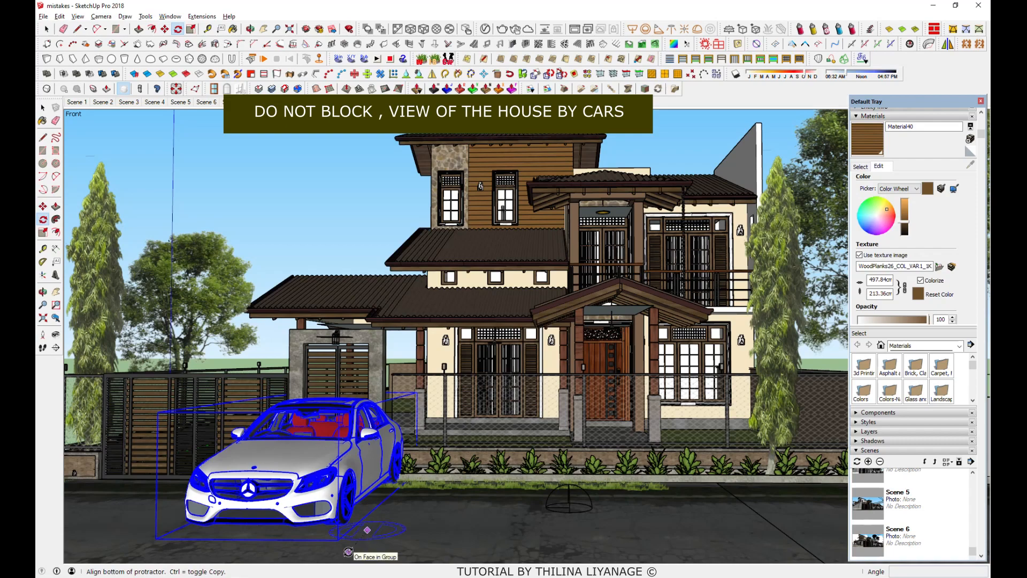
left_click(348, 551)
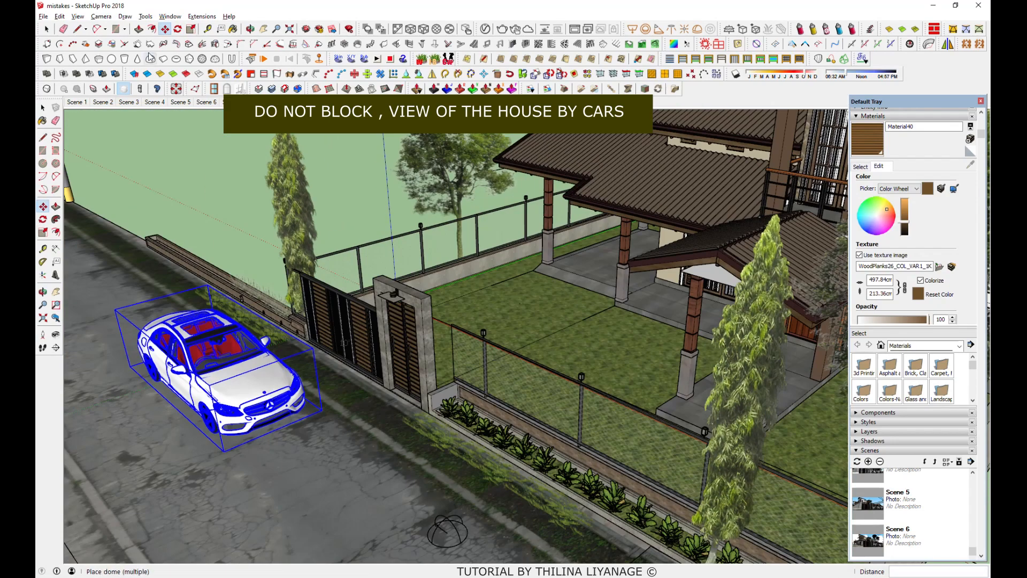
Move the sedan along the road so it stands clear of the house and narrow gate, and render the front view.
left_click_drag(299, 444, 309, 441)
left_click(206, 102)
left_click_drag(171, 498, 212, 497)
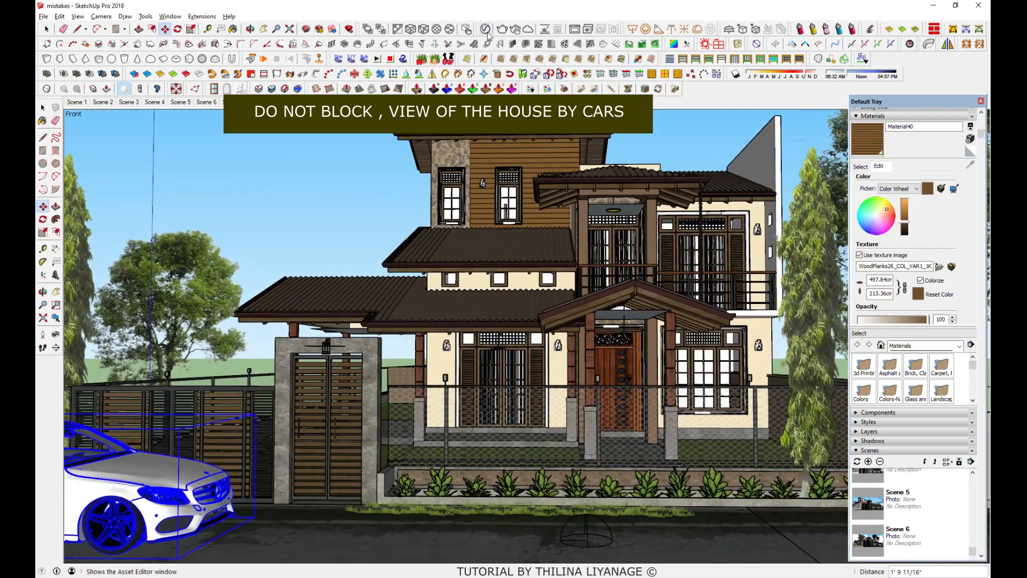
left_click(503, 30)
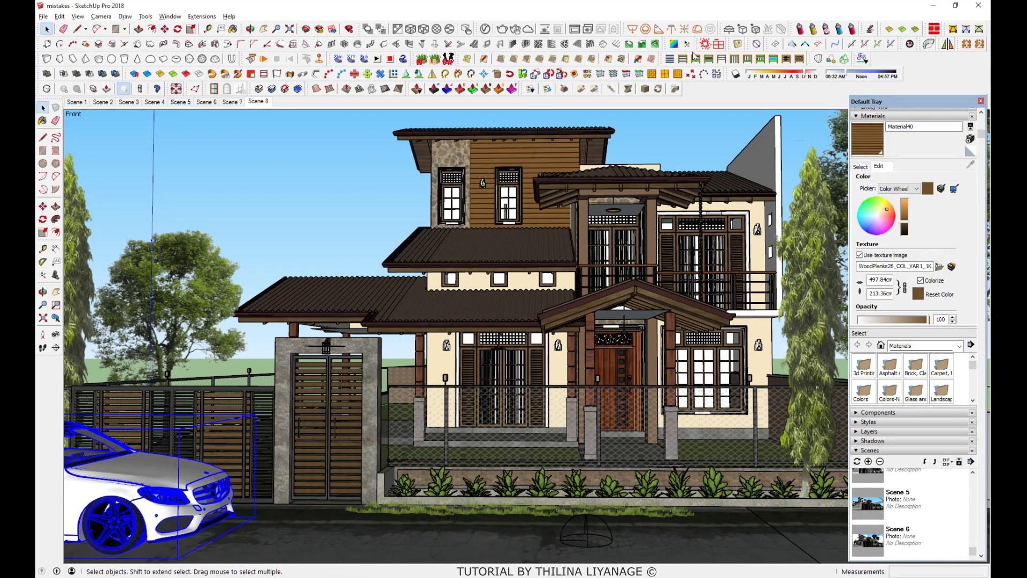
Start an interactive render and shift the sun's time of day to the afternoon so light comes from the carport side.
left_click(516, 30)
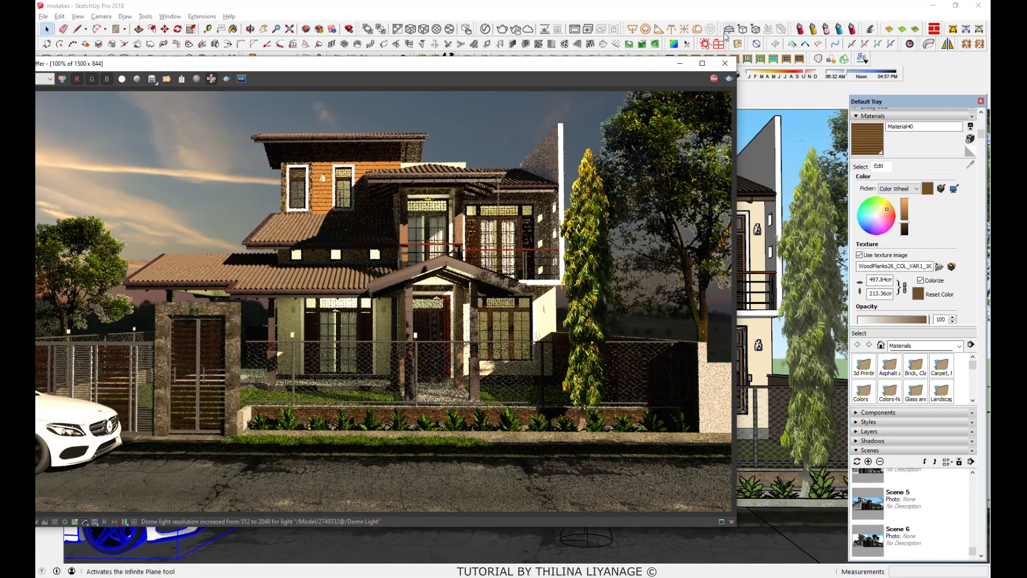
left_click_drag(648, 70, 714, 91)
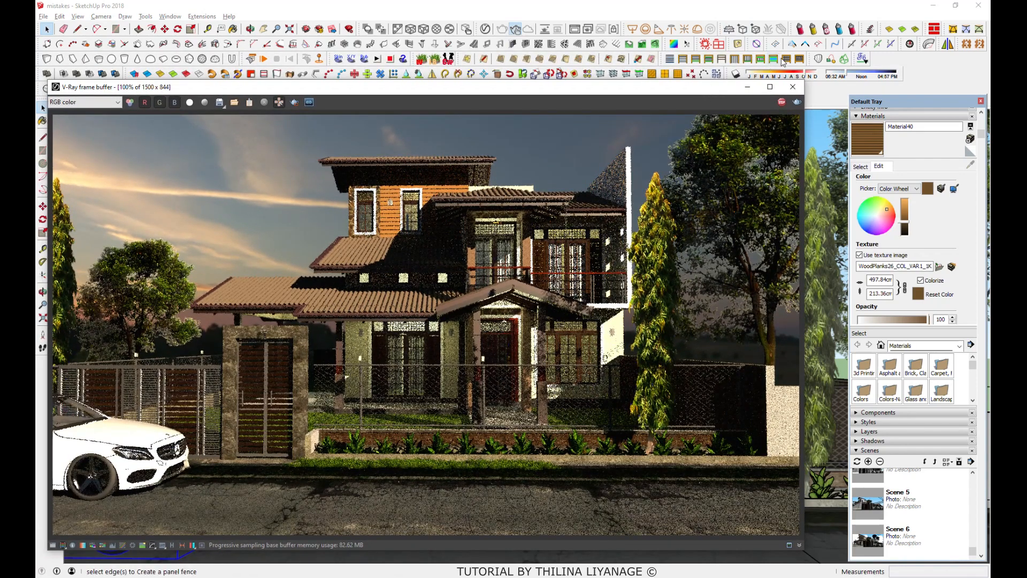
left_click_drag(845, 73, 871, 73)
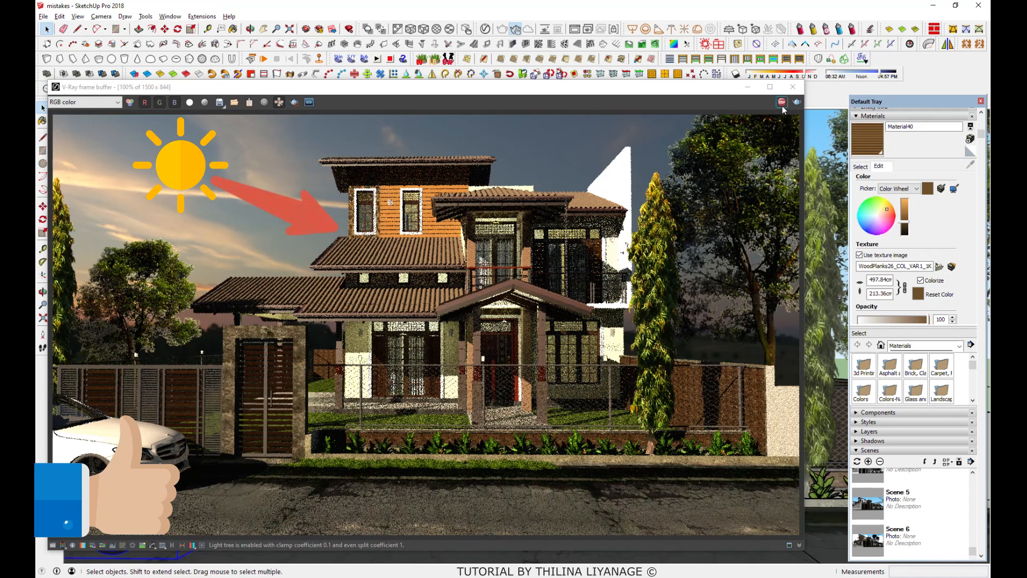
left_click_drag(668, 88, 716, 65)
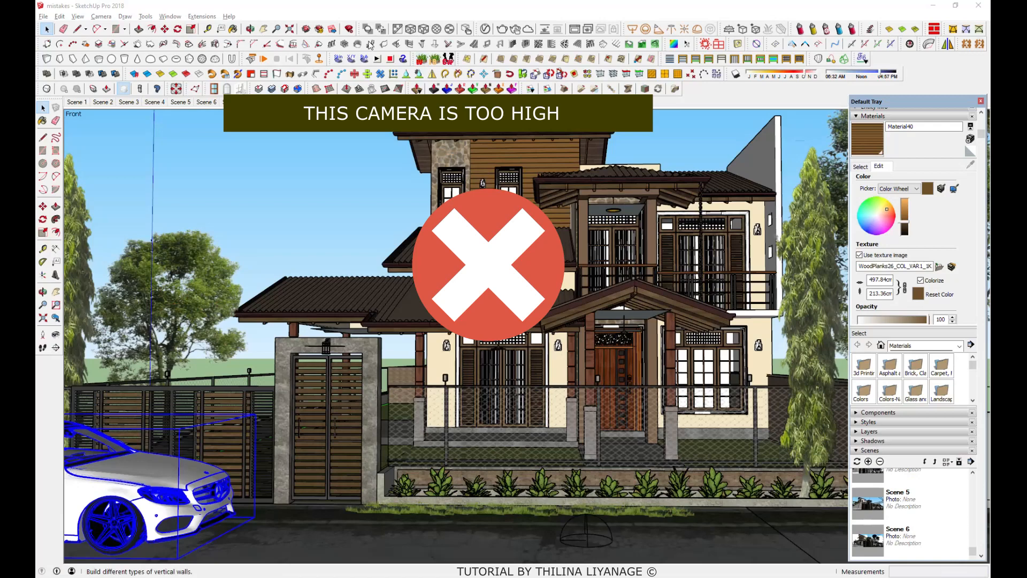
Lower the camera towards eye level facing the front of the house and save the view as a new scene.
left_click(264, 31)
middle_click_drag(529, 400, 533, 429)
scroll(533, 423, "up", 1)
left_click_drag(532, 430, 533, 419)
middle_click_drag(533, 419, 533, 428)
left_click_drag(533, 417, 533, 421)
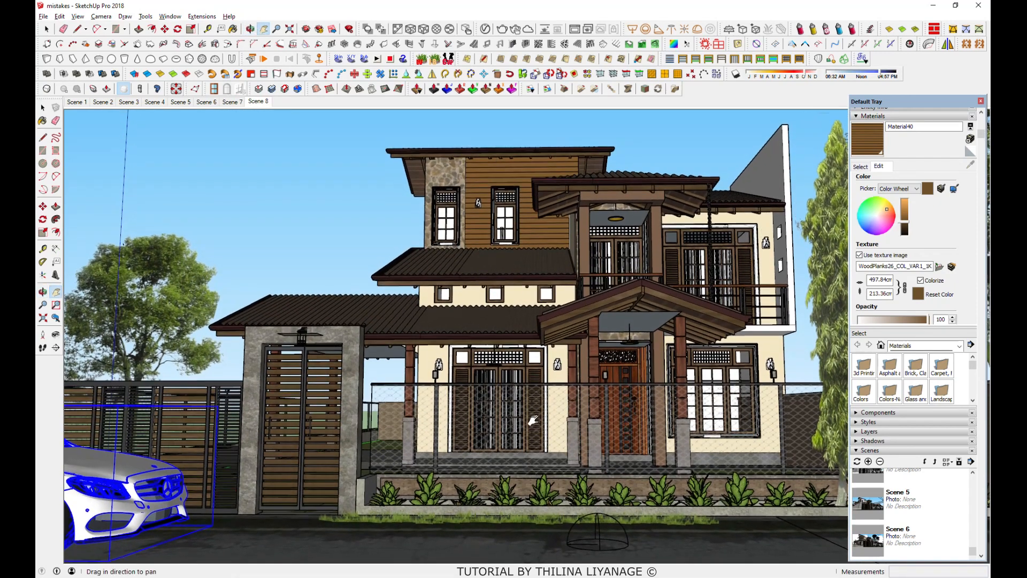
left_click(868, 461)
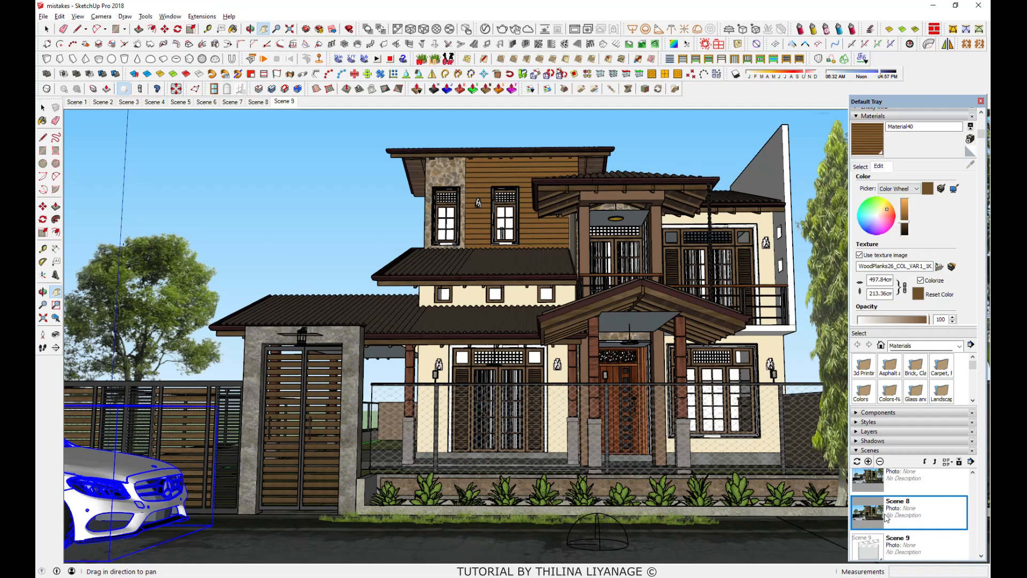
left_click(903, 554)
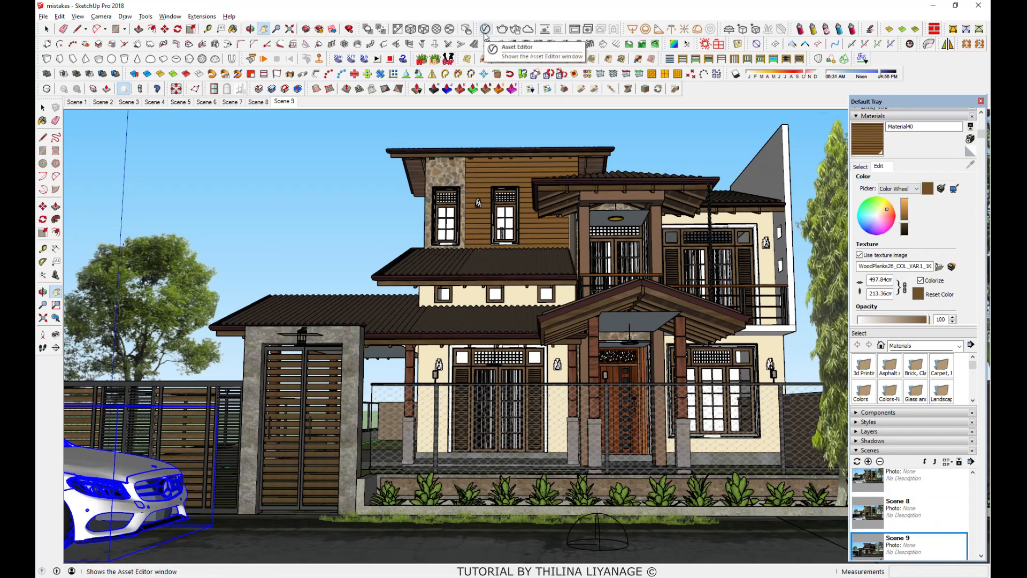
Render the eye-level view, set the sunlight's sky model to CIE Overcast, and restart the interactive render.
left_click(516, 29)
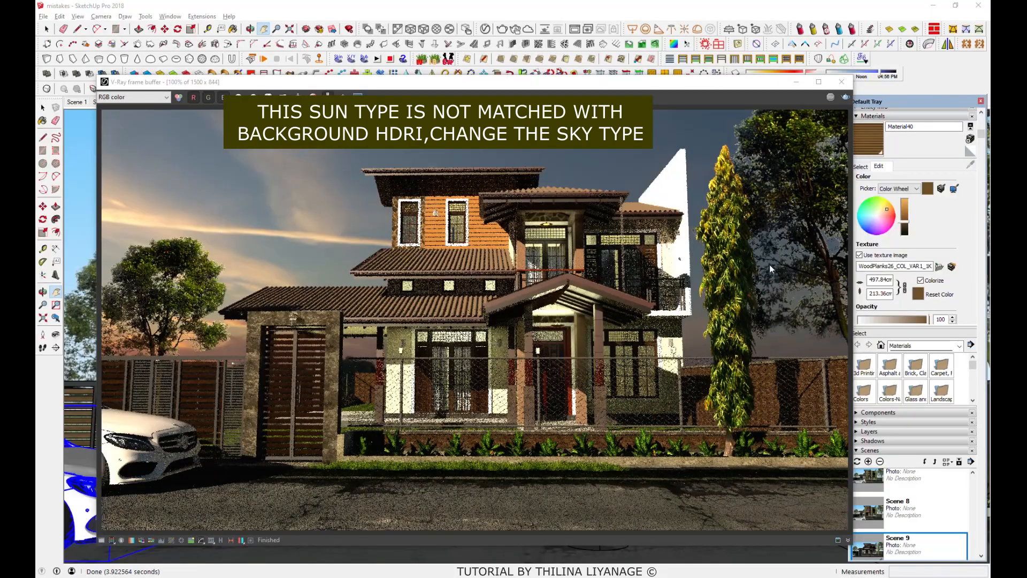
left_click(494, 75)
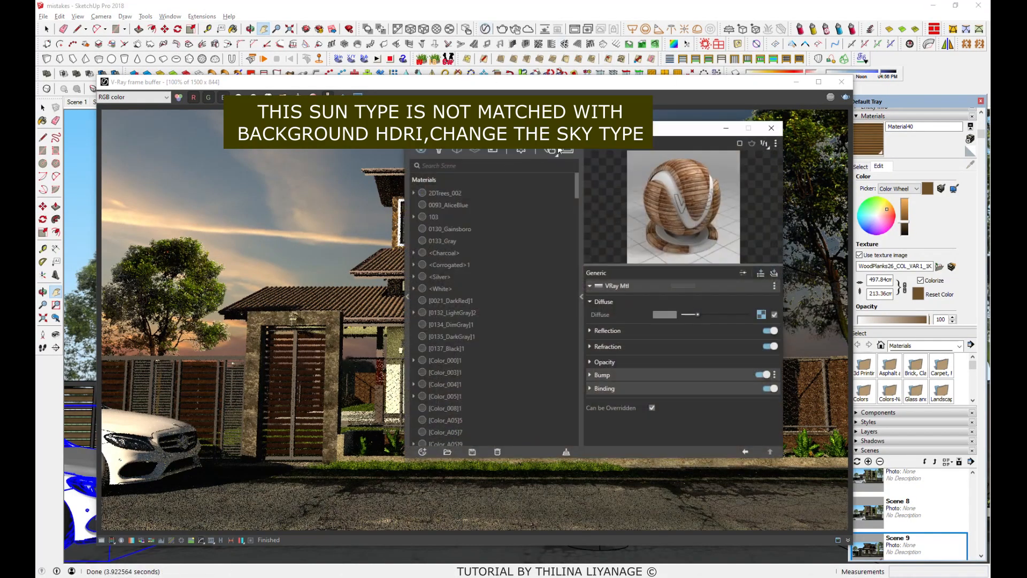
left_click(441, 152)
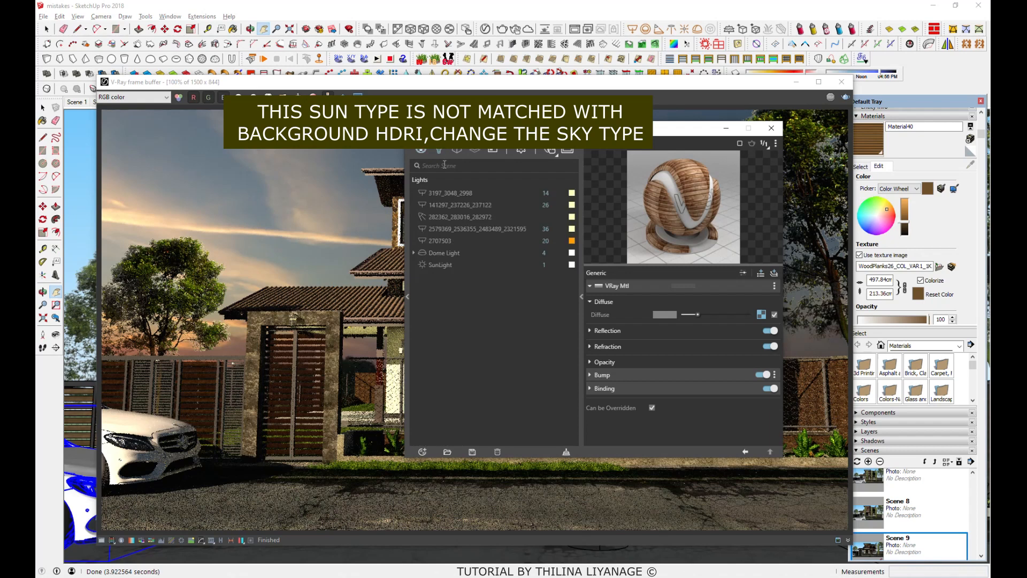
left_click(443, 262)
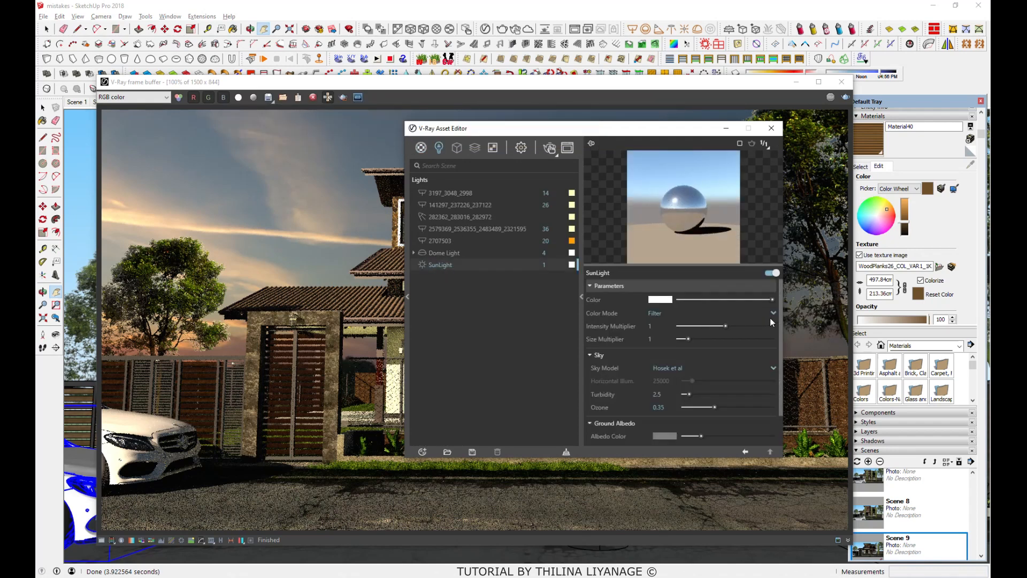
left_click(677, 368)
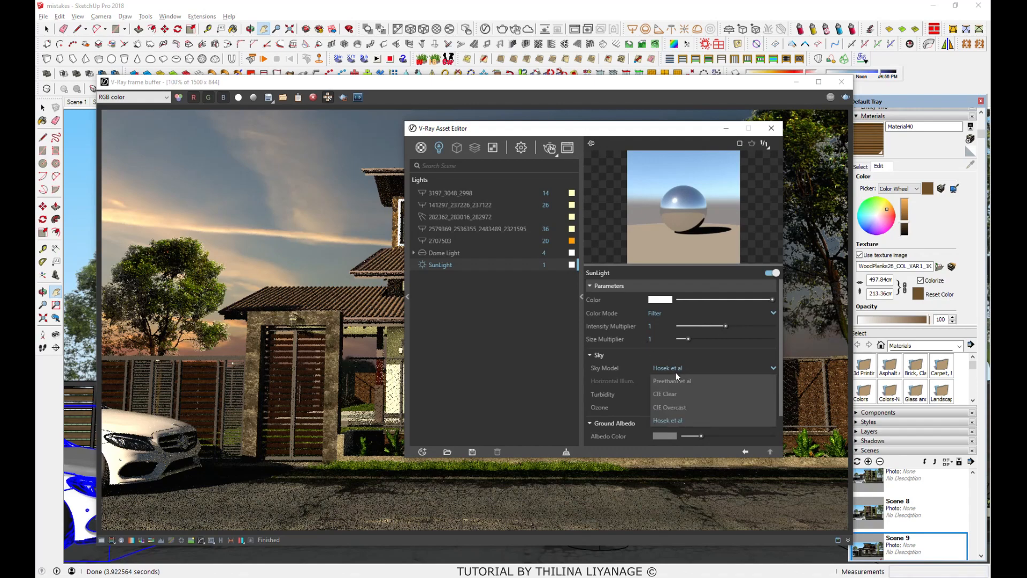
left_click(677, 406)
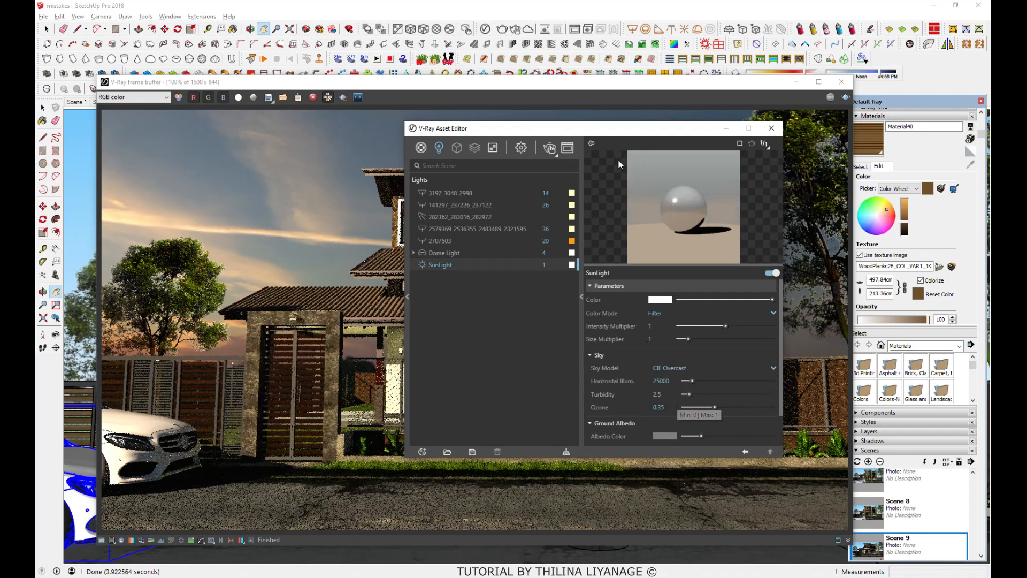
left_click(516, 31)
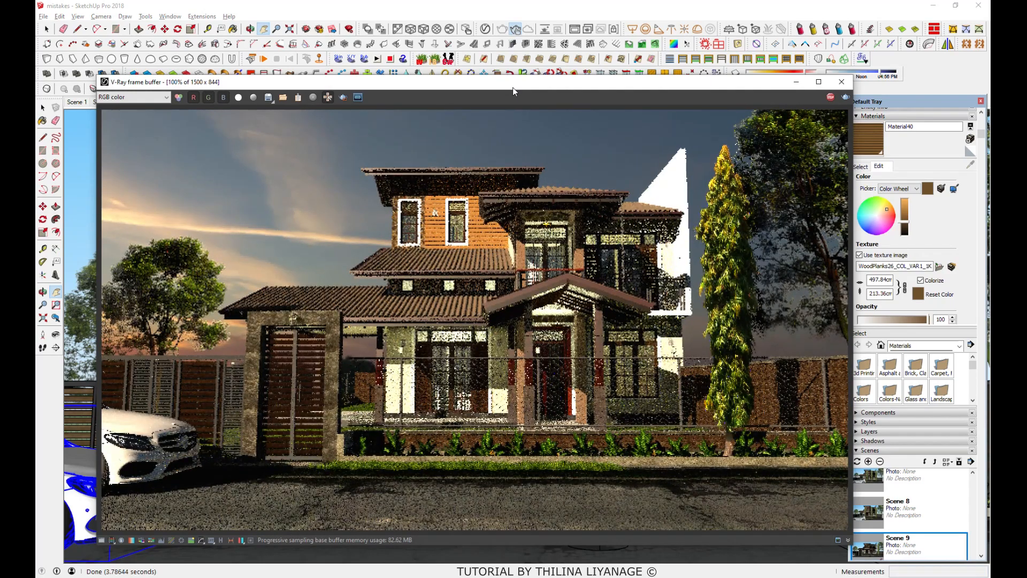
Arrange the asset editor beside the render and set the sunlight's size multiplier to 17.
left_click(486, 30)
left_click_drag(629, 129, 765, 78)
left_click_drag(503, 86, 450, 63)
left_click_drag(823, 81, 875, 67)
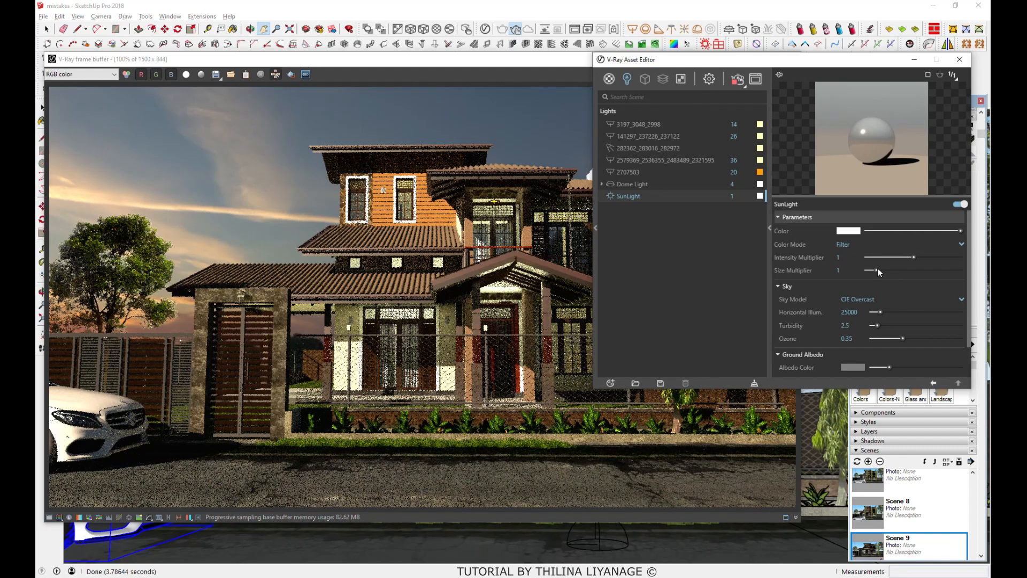
left_click_drag(878, 271, 933, 270)
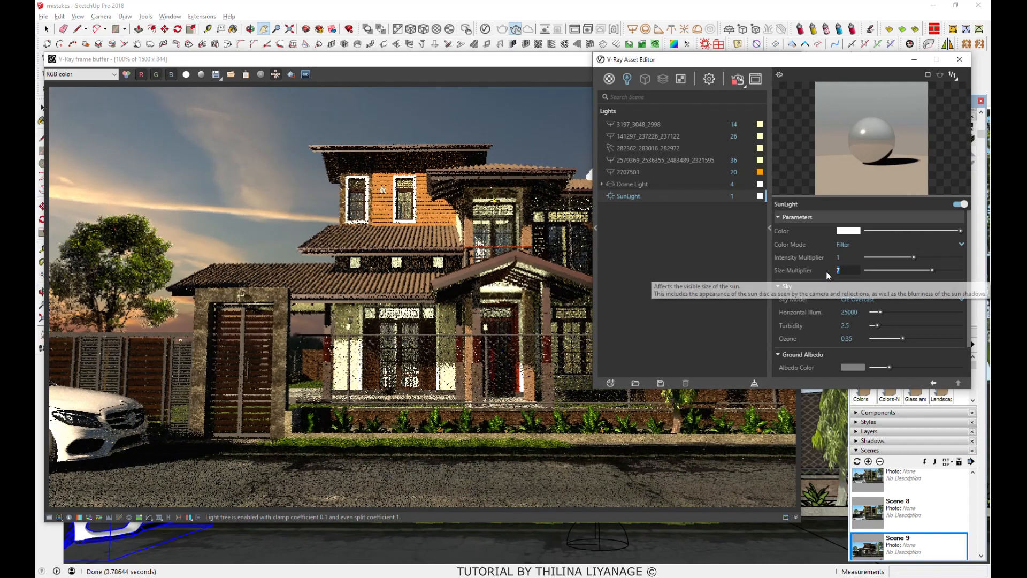
type("17")
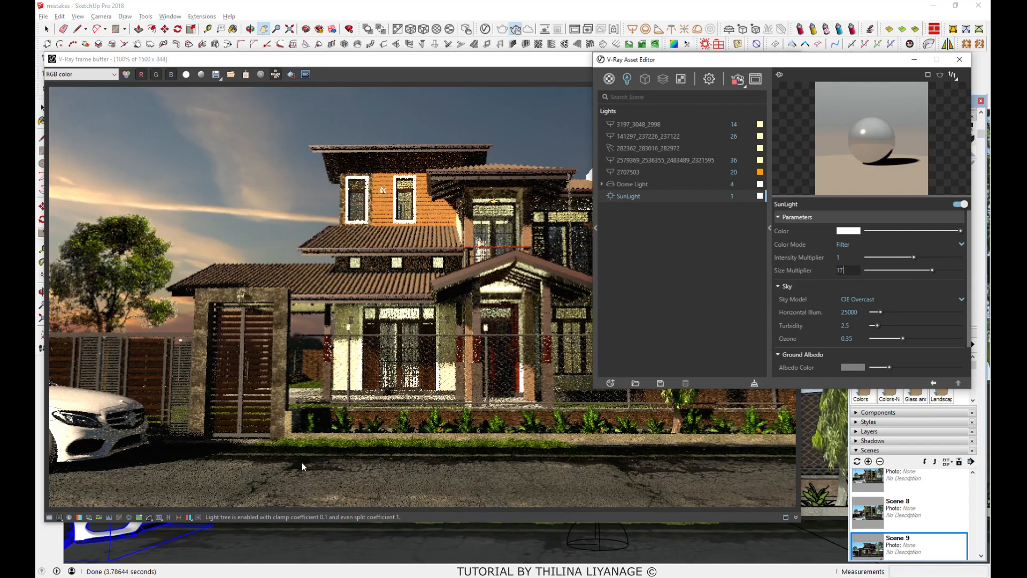
key("Return")
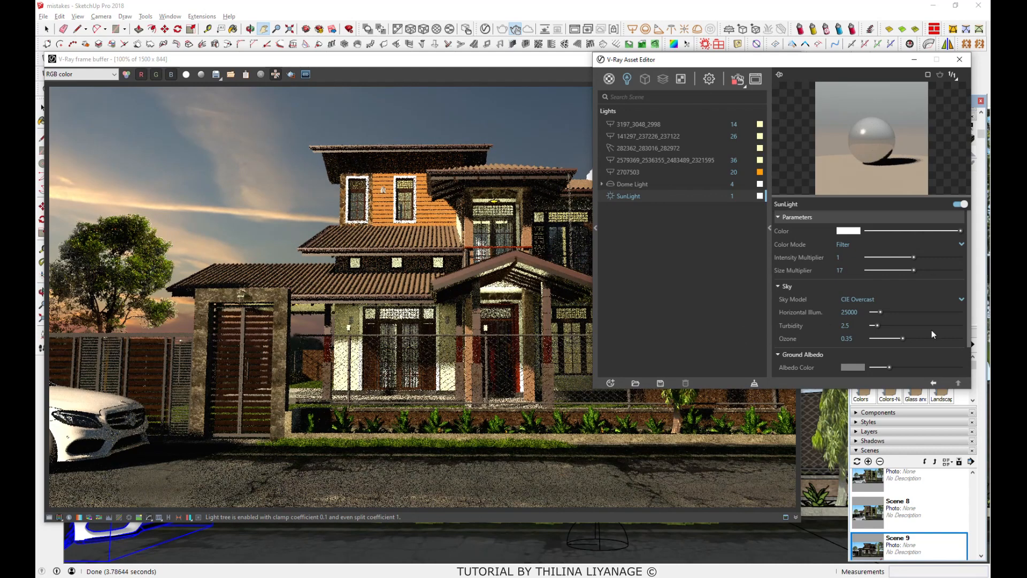
Try the Direct color mode for the sunlight, settle on Override, and bring the whole render into view.
scroll(910, 342, "down", 2)
scroll(913, 348, "up", 2)
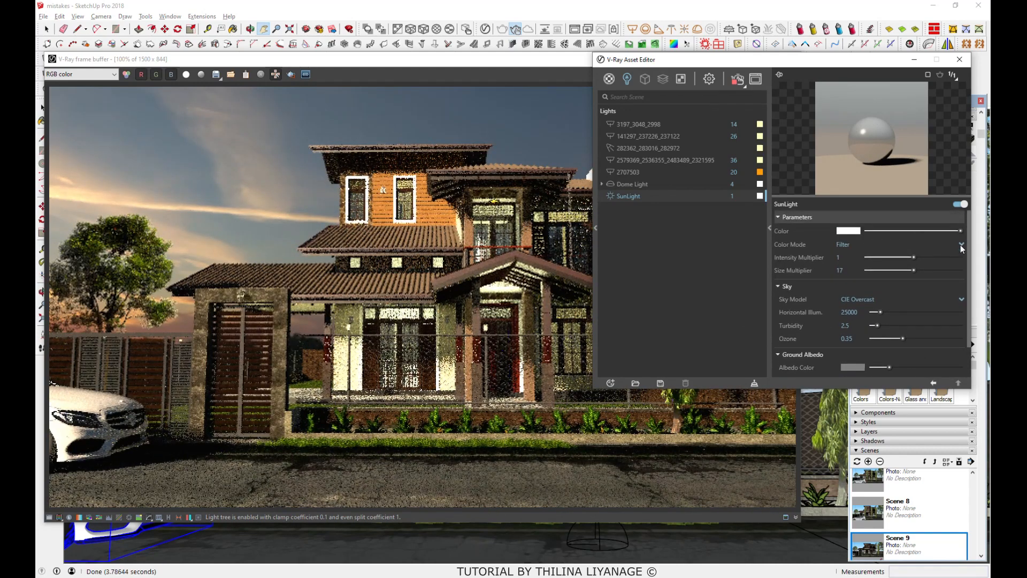
left_click(962, 245)
left_click(857, 271)
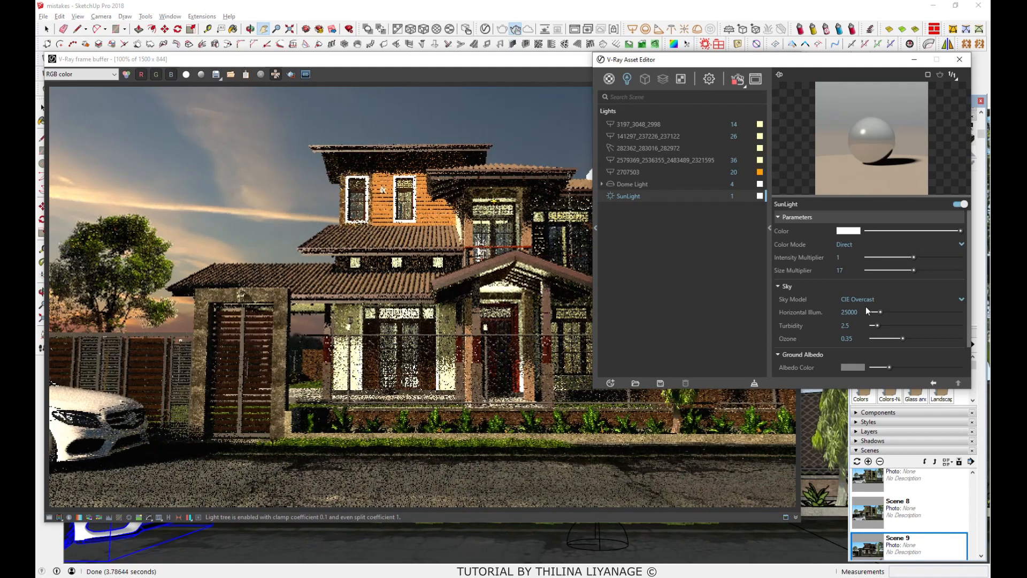
left_click(962, 246)
left_click(856, 285)
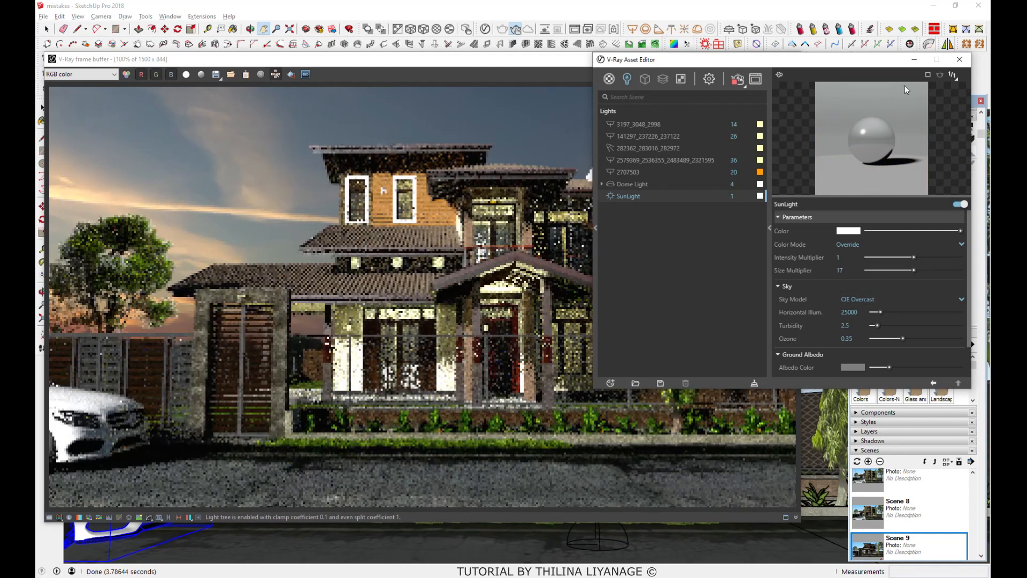
left_click(915, 61)
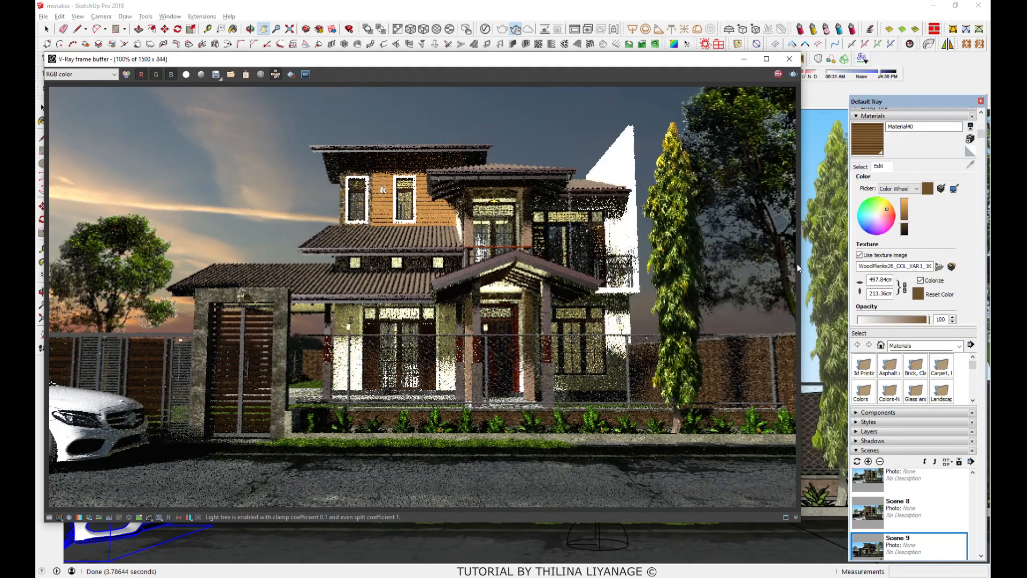
left_click_drag(641, 67, 730, 65)
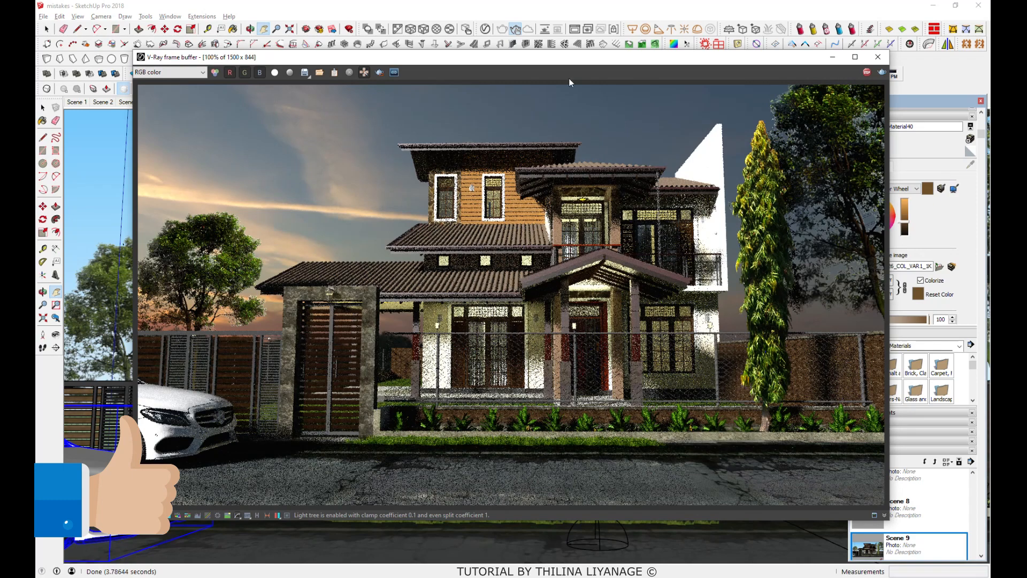
Set the dome light's intensity to 8 and close the asset editor.
left_click(486, 30)
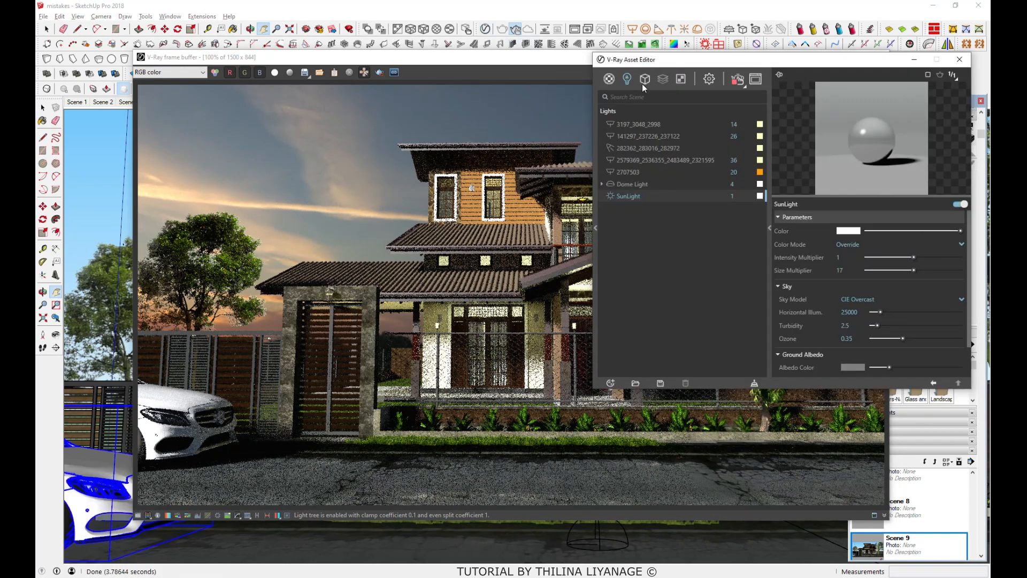
left_click(629, 185)
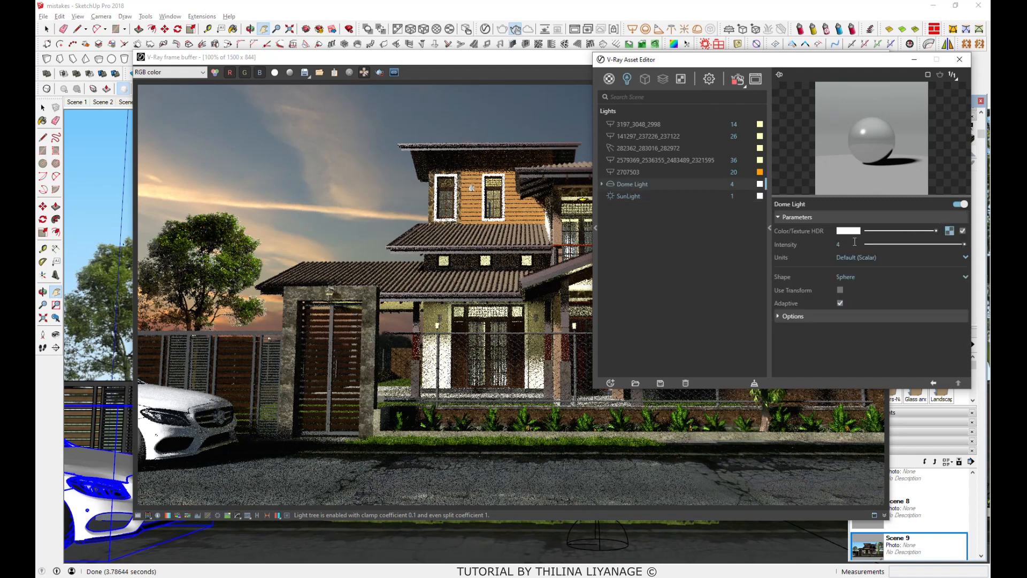
type("8")
key("Return")
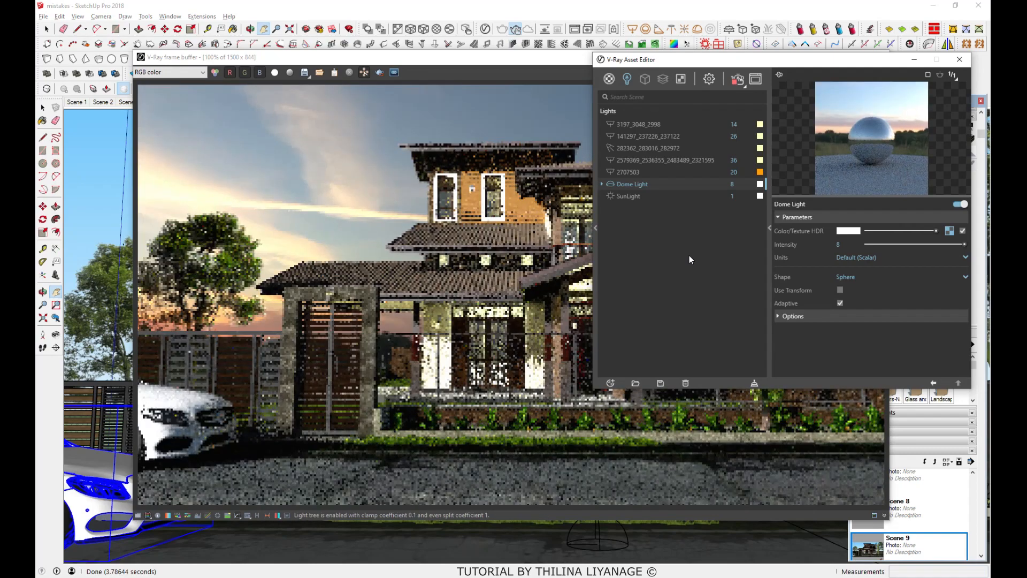
left_click(958, 63)
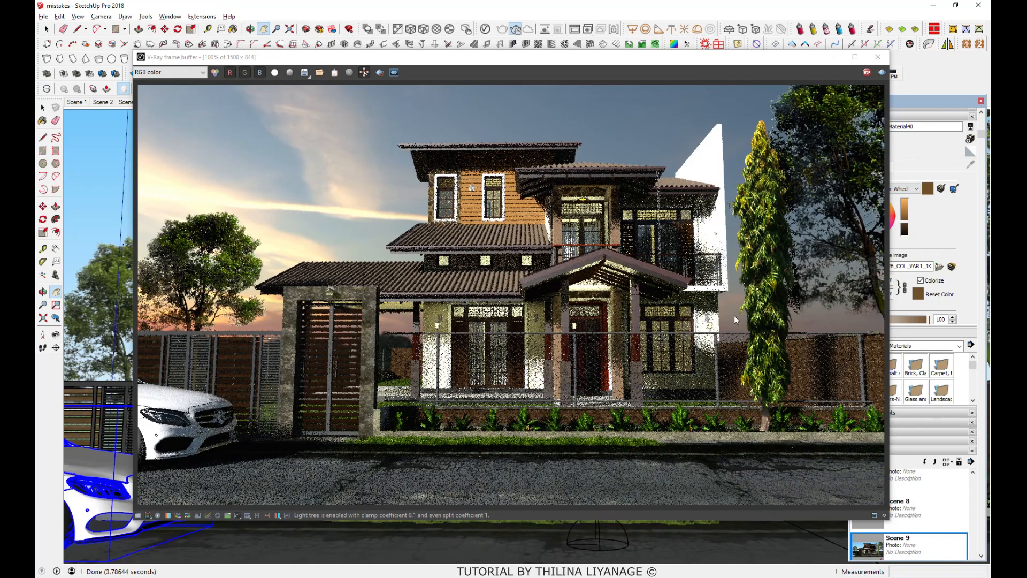
Set the camera's vertical lens tilt to .125 in the render settings and return to the render.
left_click(485, 29)
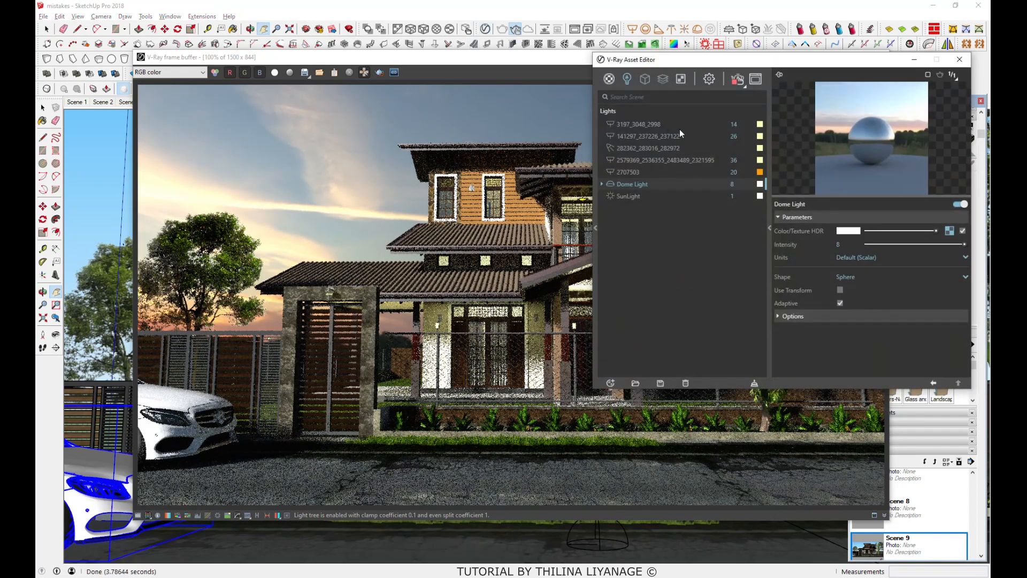
left_click(709, 80)
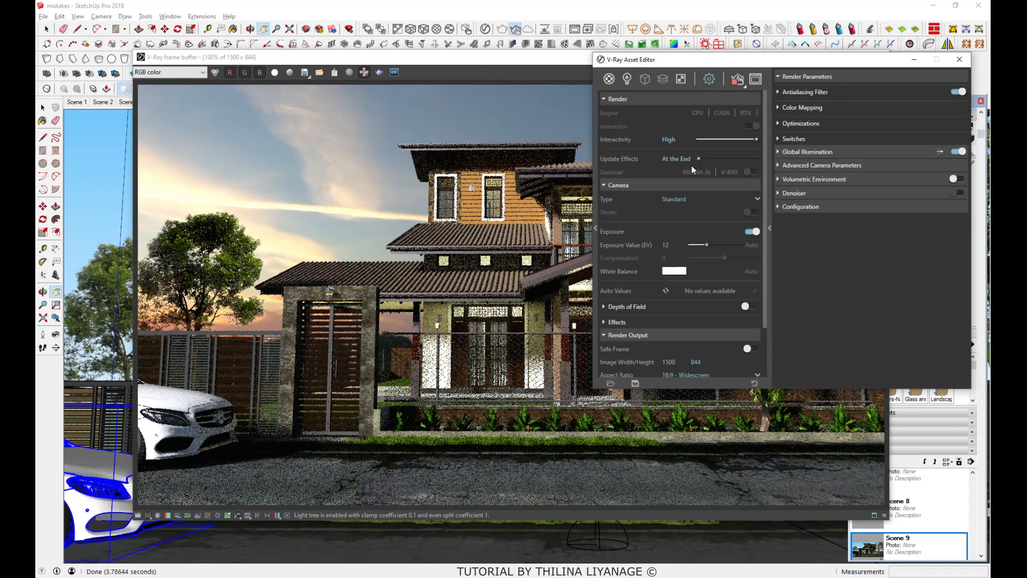
left_click(623, 323)
left_click(669, 348)
type(".125")
key("Return")
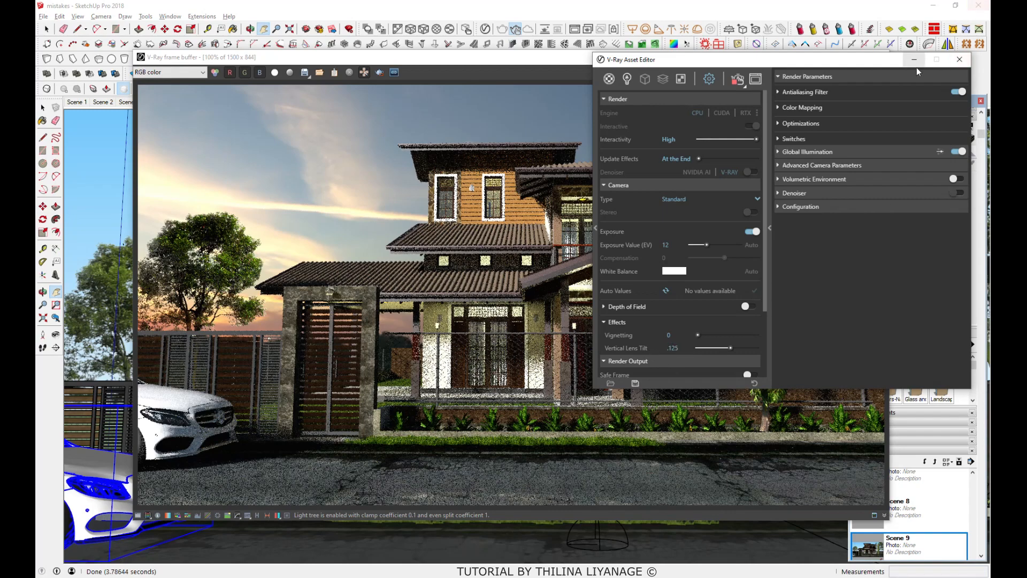
left_click(522, 63)
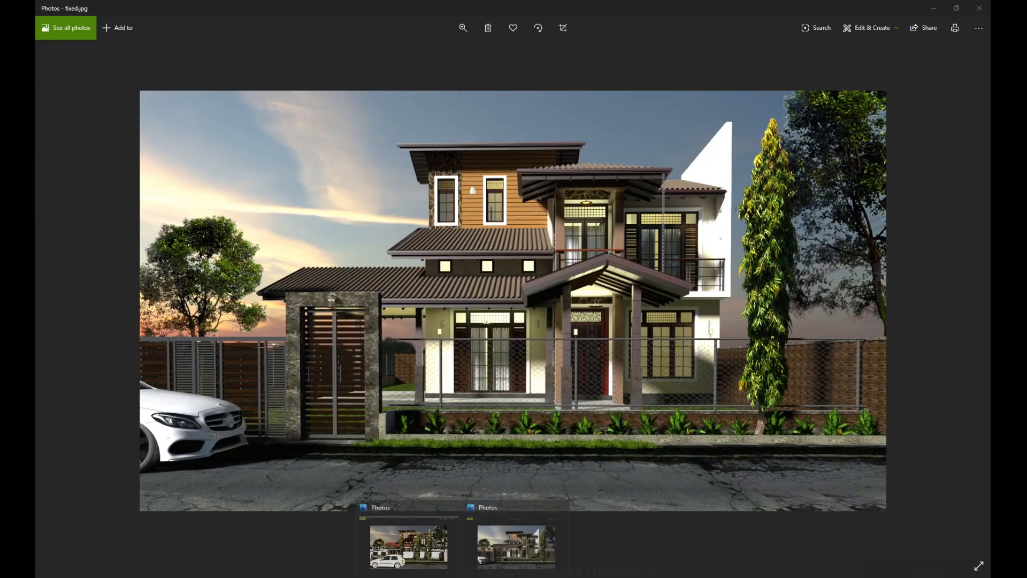
In Photos, view the original render image.jpg to compare it with fixed.jpg.
left_click(404, 557)
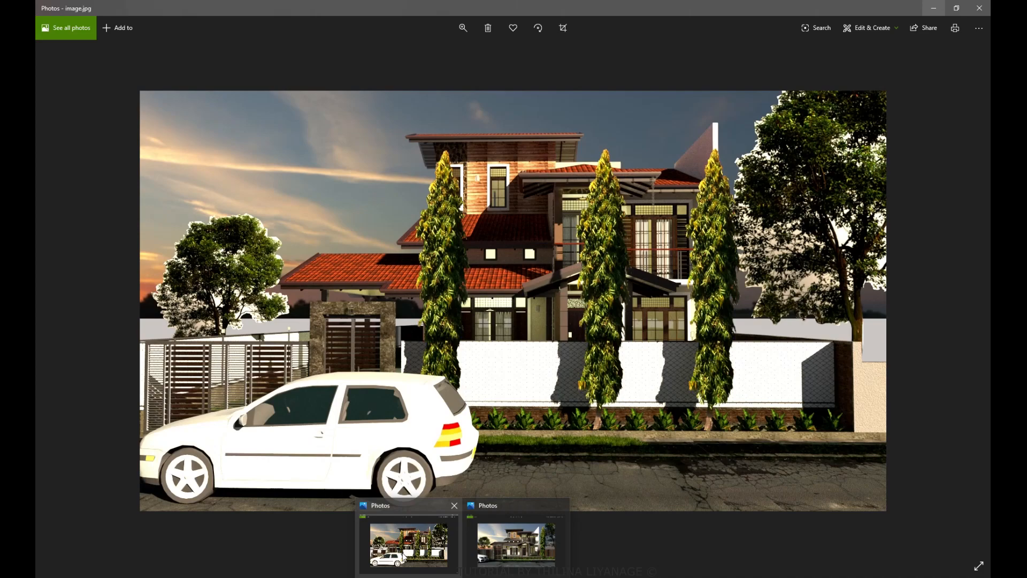
mouse_move(488, 558)
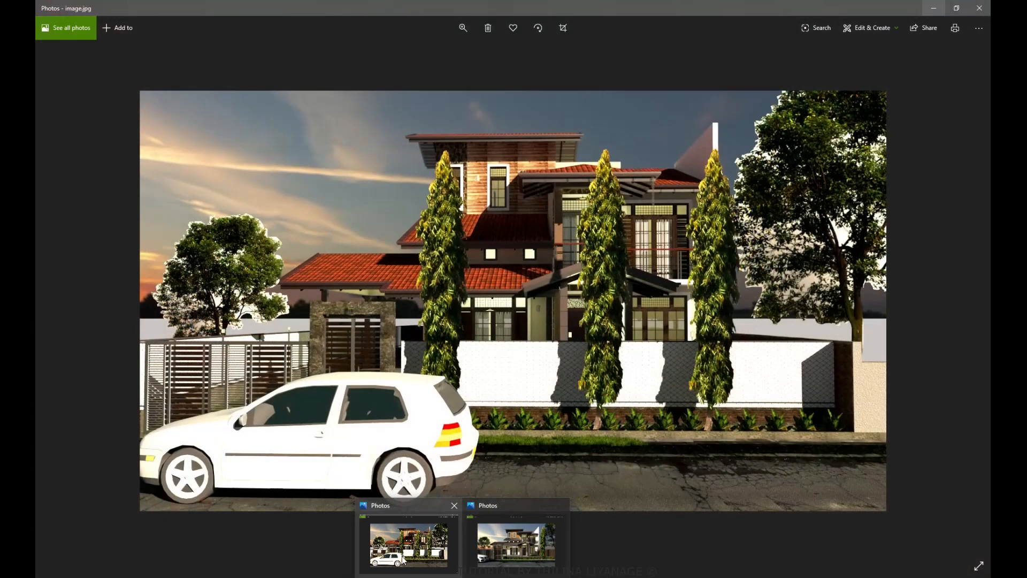